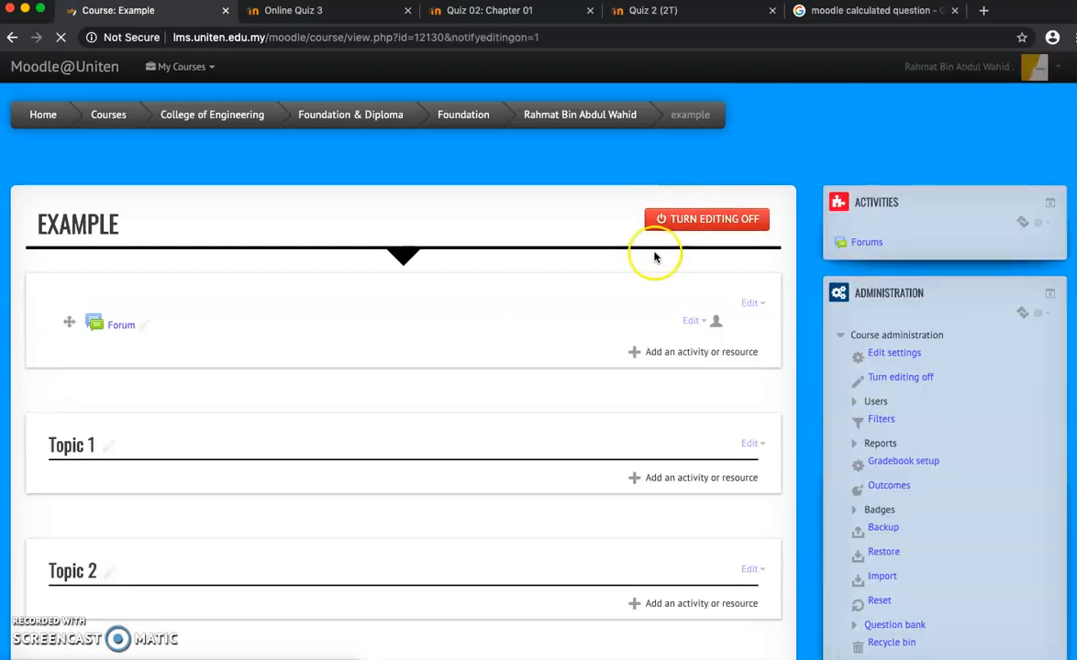
Step: Add a new Quiz activity to Topic 1 of the course
{"action": "left_click", "coordinate": [679, 479]}
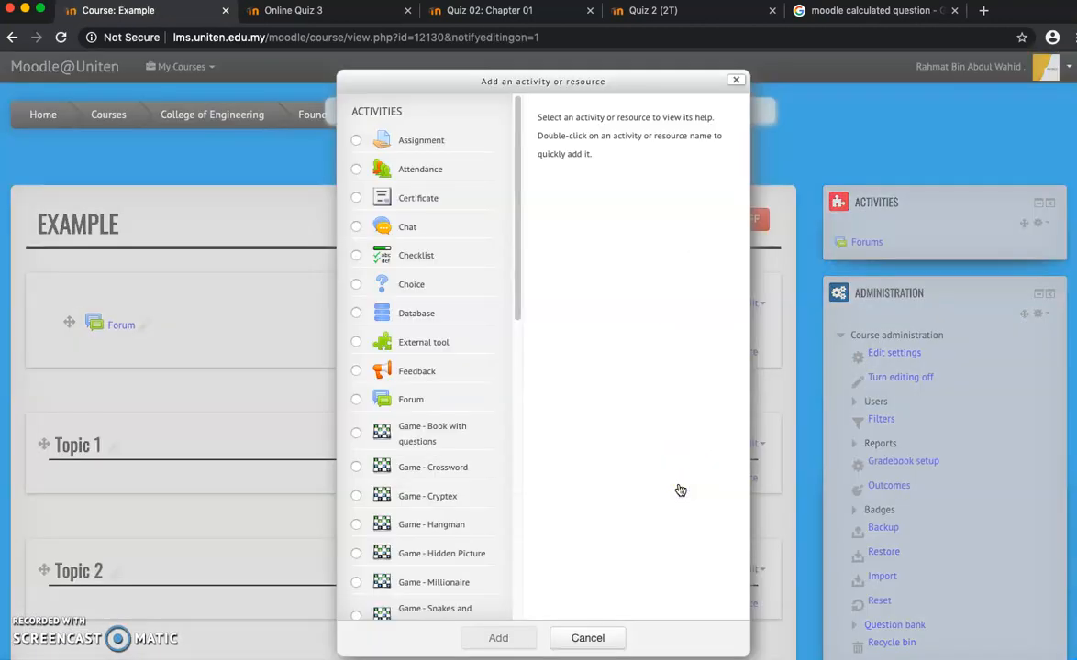
{"action": "left_click_drag", "start_coordinate": [516, 275], "coordinate": [511, 473]}
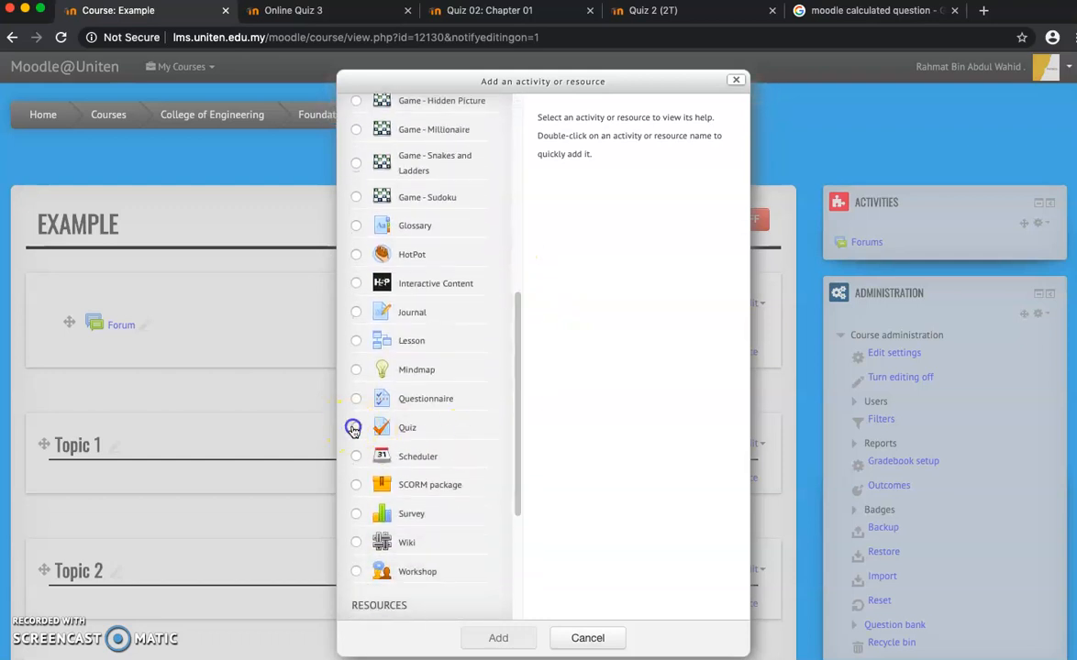
{"action": "left_click", "coordinate": [353, 428]}
{"action": "left_click", "coordinate": [496, 637]}
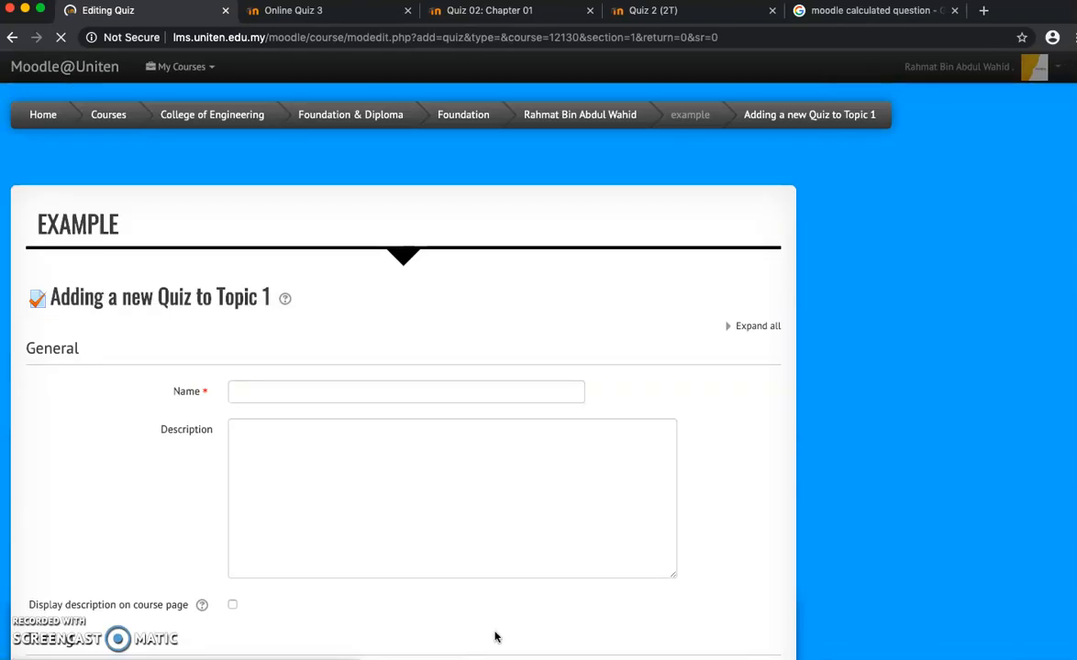
Step: Name the quiz "Online Quiz 1", describe it as "Calculating areas." and display the description on the course page
{"action": "left_click", "coordinate": [316, 393]}
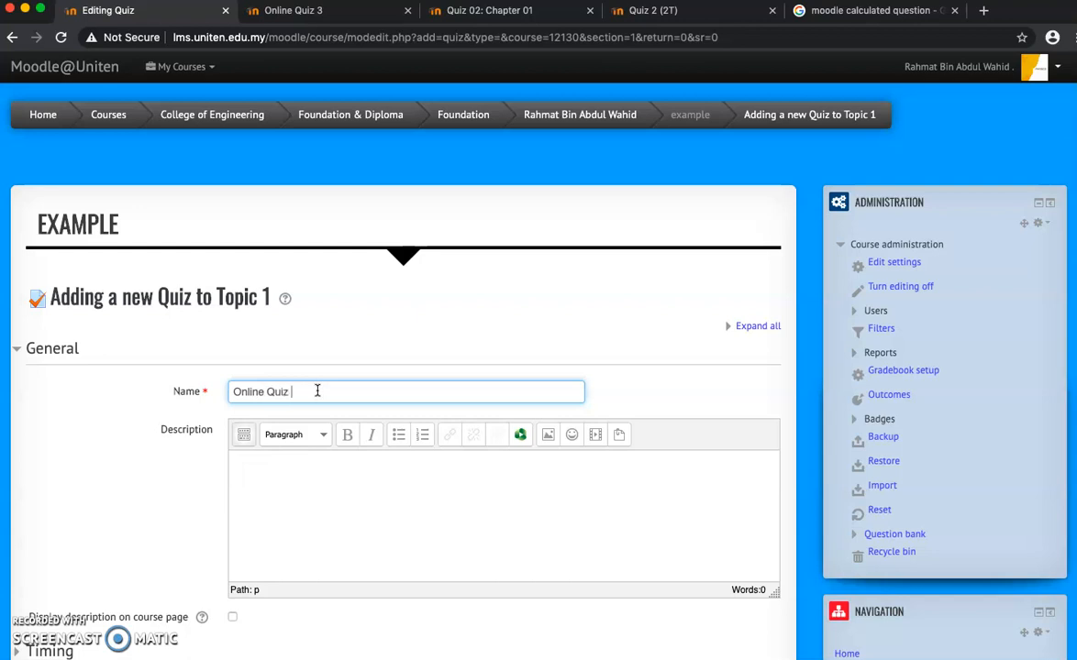
{"action": "left_click", "coordinate": [245, 487]}
{"action": "scroll", "coordinate": [245, 488], "scroll_direction": "down", "scroll_amount": 1}
{"action": "left_click", "coordinate": [232, 610]}
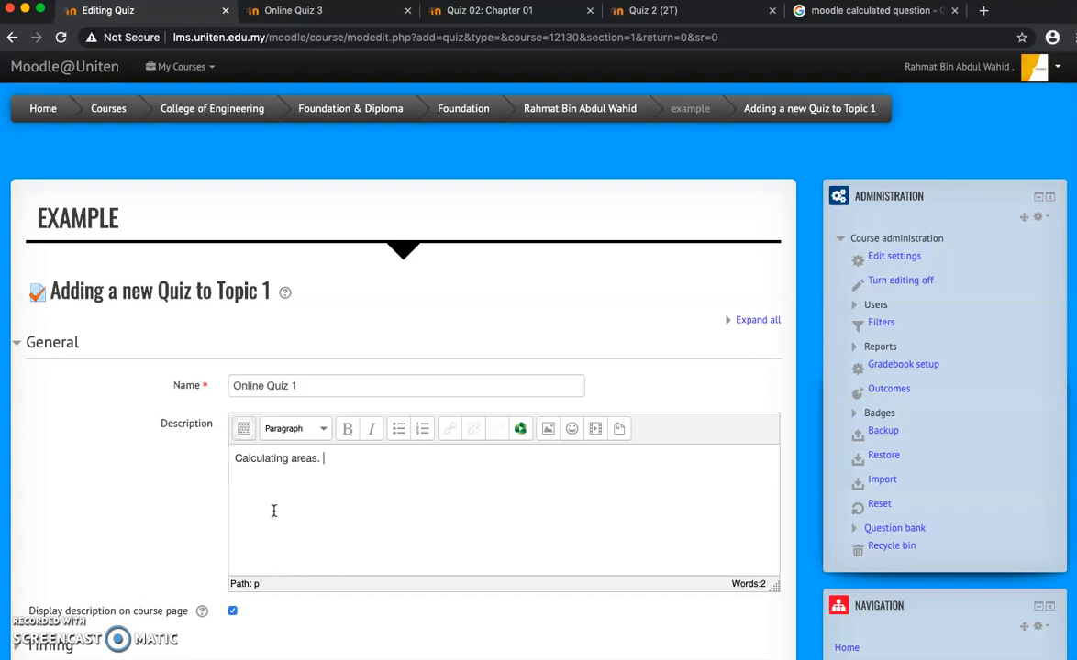
Step: Enable the quiz's opening and closing times and set the opening to 20 March 2020, 08:00
{"action": "scroll", "coordinate": [273, 511], "scroll_direction": "down", "scroll_amount": 5}
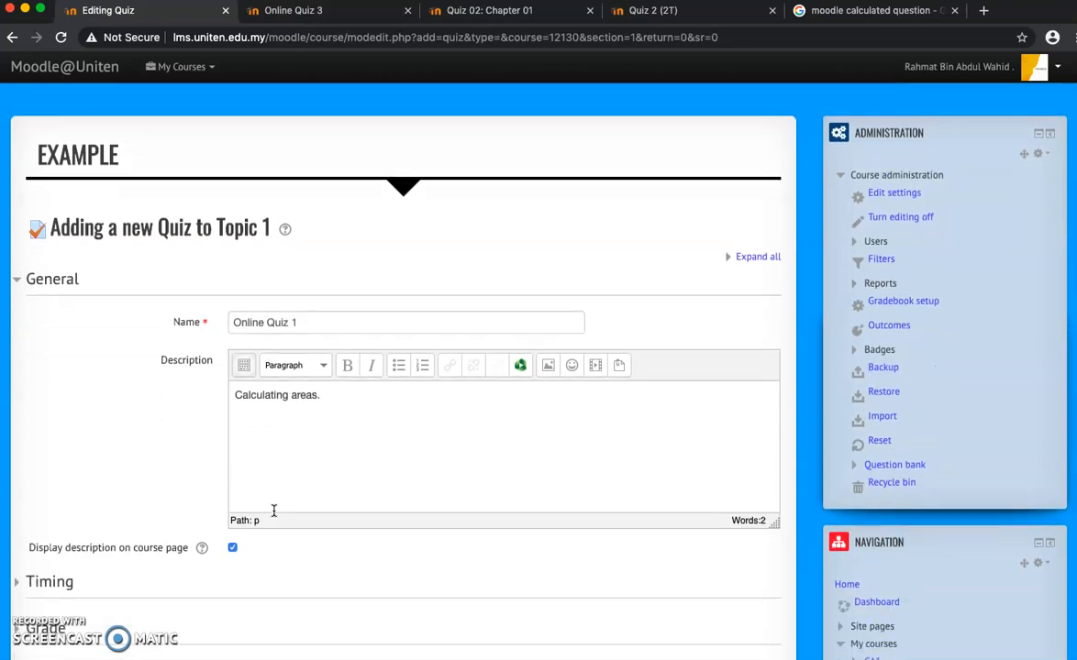
{"action": "left_click", "coordinate": [73, 380]}
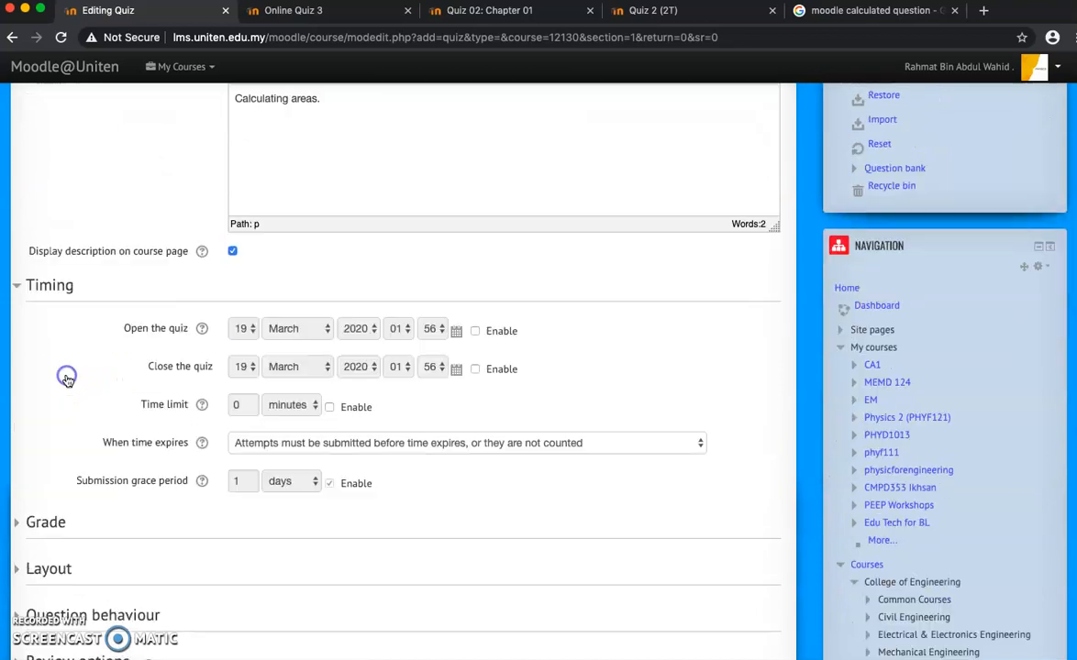
{"action": "left_click", "coordinate": [491, 336]}
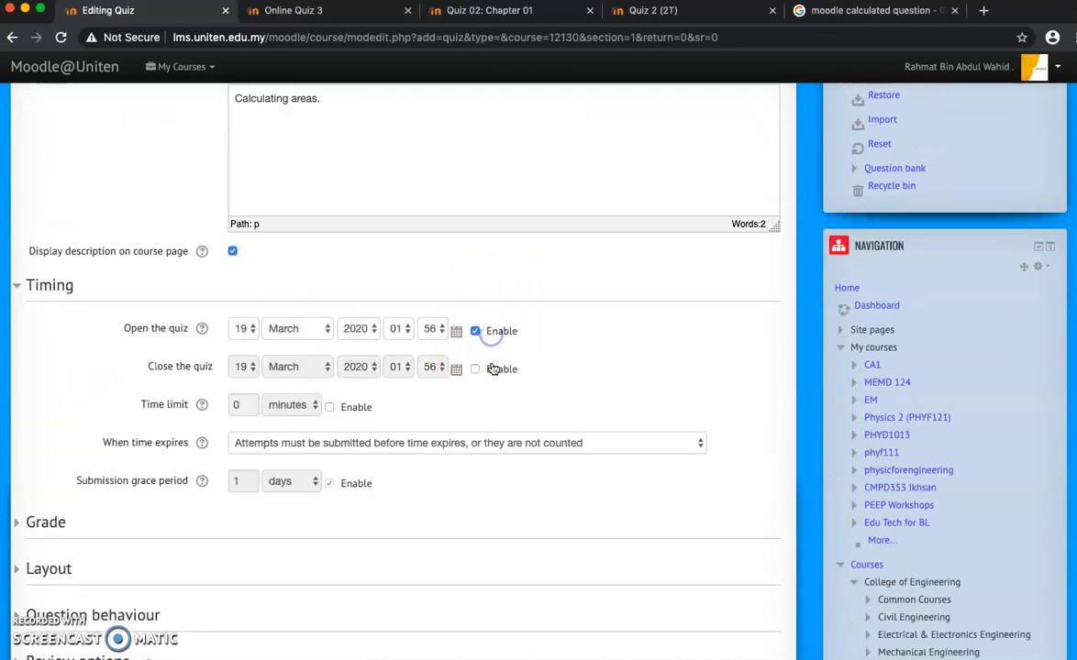
{"action": "left_click", "coordinate": [497, 368]}
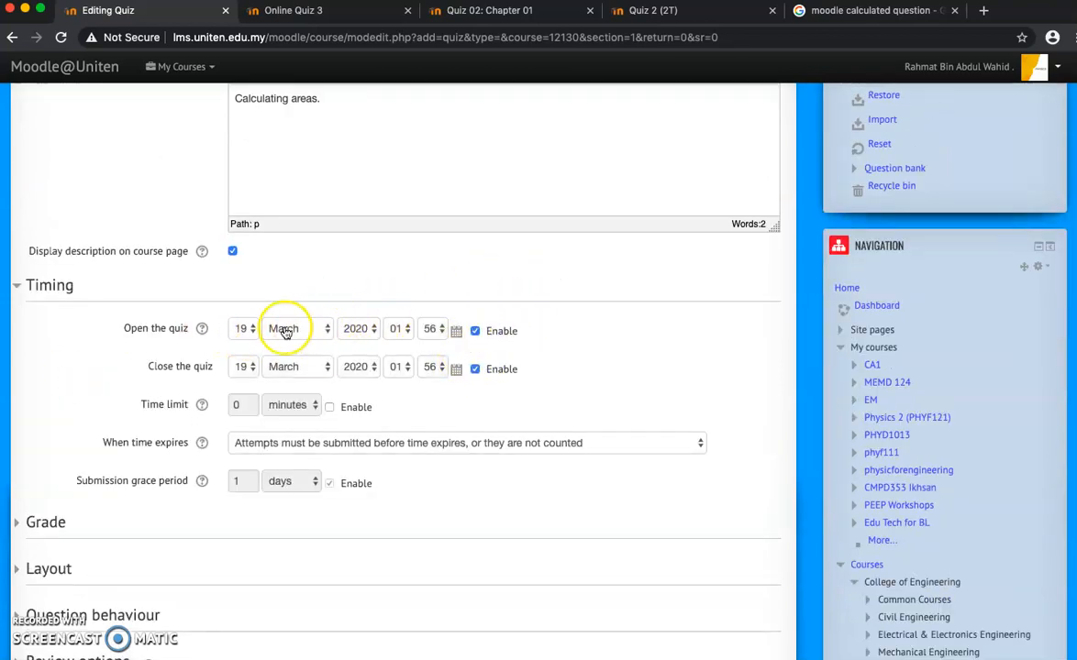
{"action": "left_click", "coordinate": [251, 332]}
{"action": "left_click", "coordinate": [242, 342]}
{"action": "left_click", "coordinate": [401, 336]}
{"action": "left_click", "coordinate": [400, 315]}
{"action": "left_click", "coordinate": [401, 330]}
{"action": "left_click", "coordinate": [397, 446]}
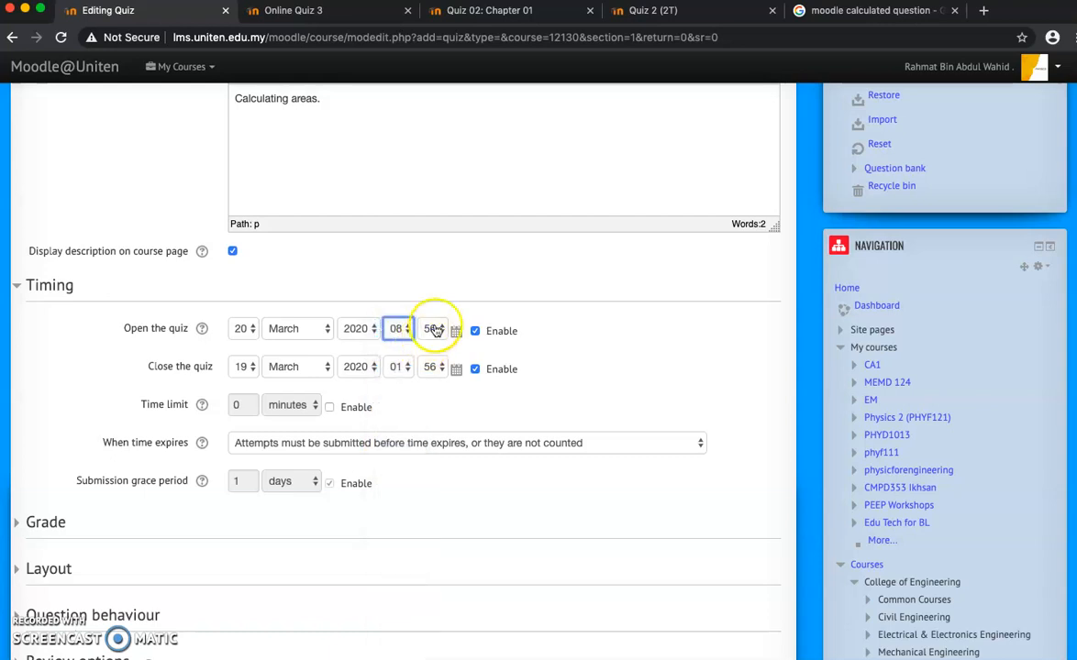
{"action": "left_click", "coordinate": [429, 330]}
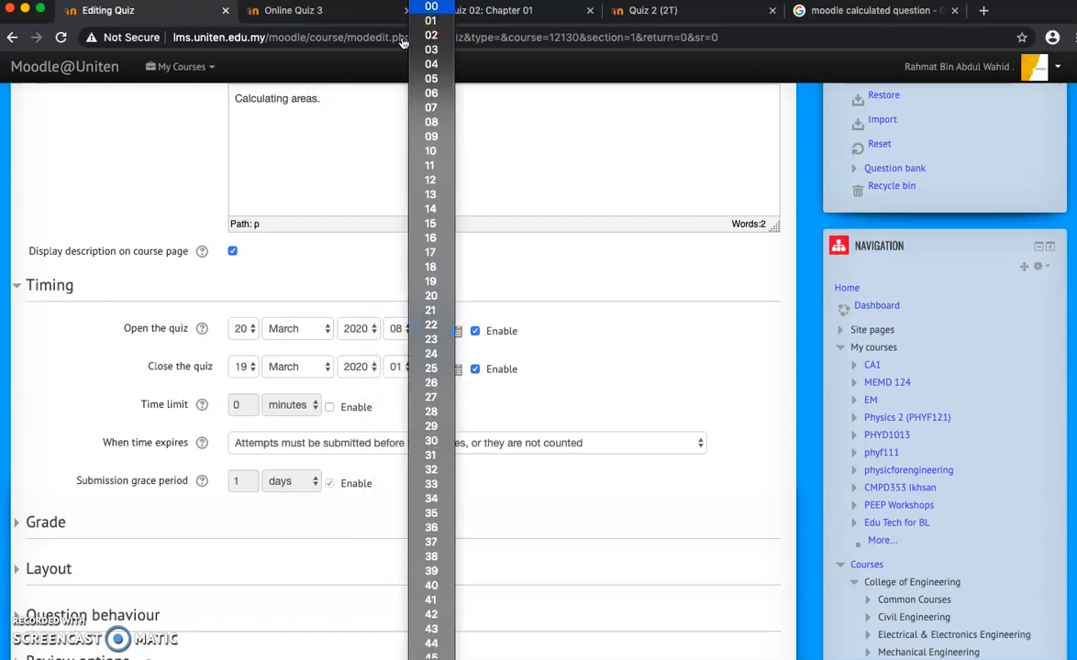
{"action": "left_click", "coordinate": [445, 7]}
Step: Set the quiz's closing time to 20 March 2020, 12:00
{"action": "left_click", "coordinate": [242, 367]}
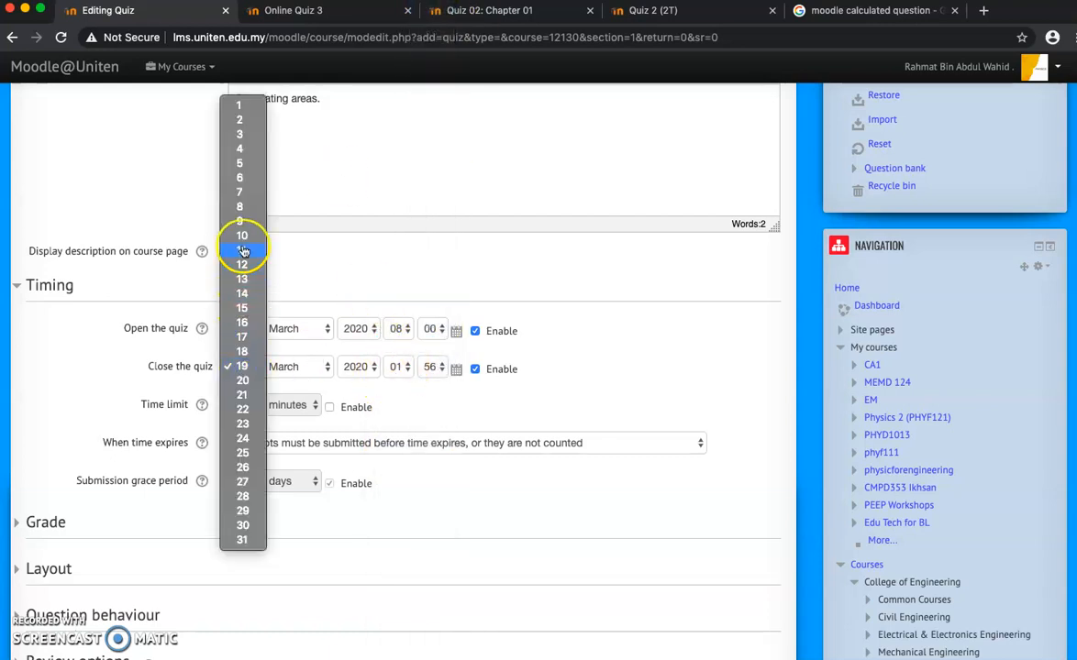
{"action": "left_click", "coordinate": [244, 380]}
{"action": "left_click", "coordinate": [410, 370]}
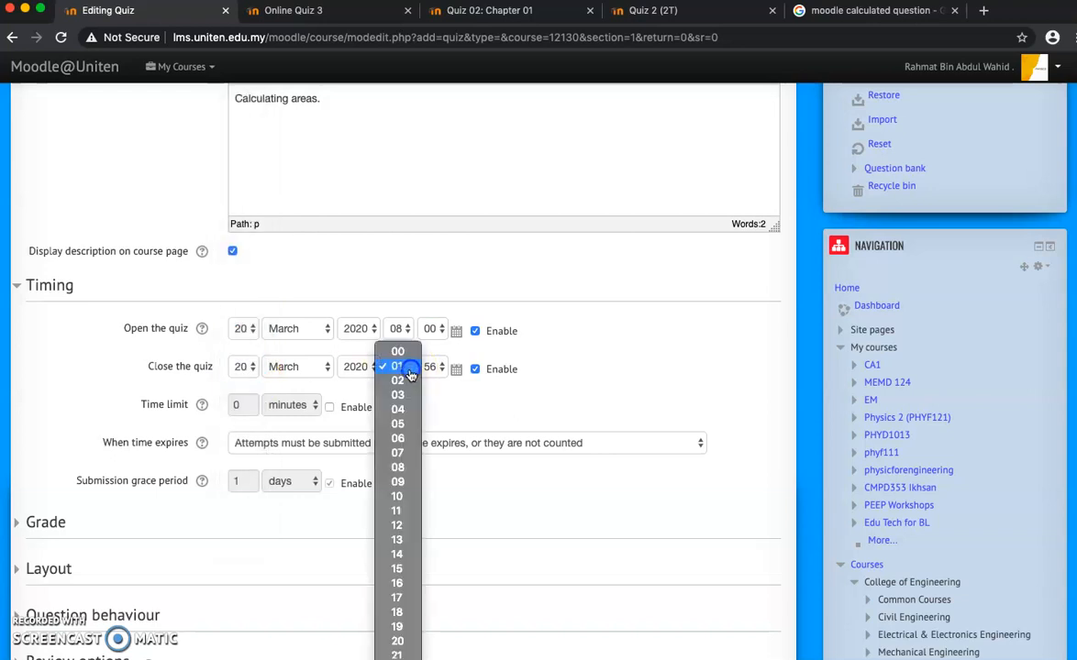
{"action": "left_click", "coordinate": [400, 524]}
{"action": "left_click", "coordinate": [433, 367]}
{"action": "scroll", "coordinate": [438, 231], "scroll_direction": "up", "scroll_amount": 10}
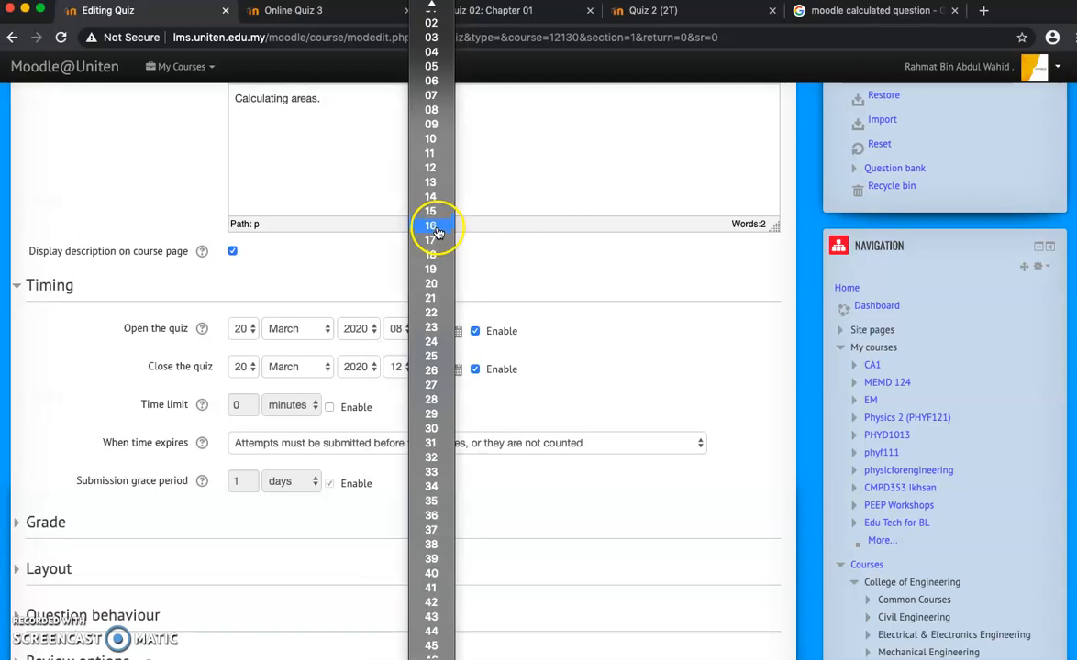
{"action": "left_click", "coordinate": [434, 11]}
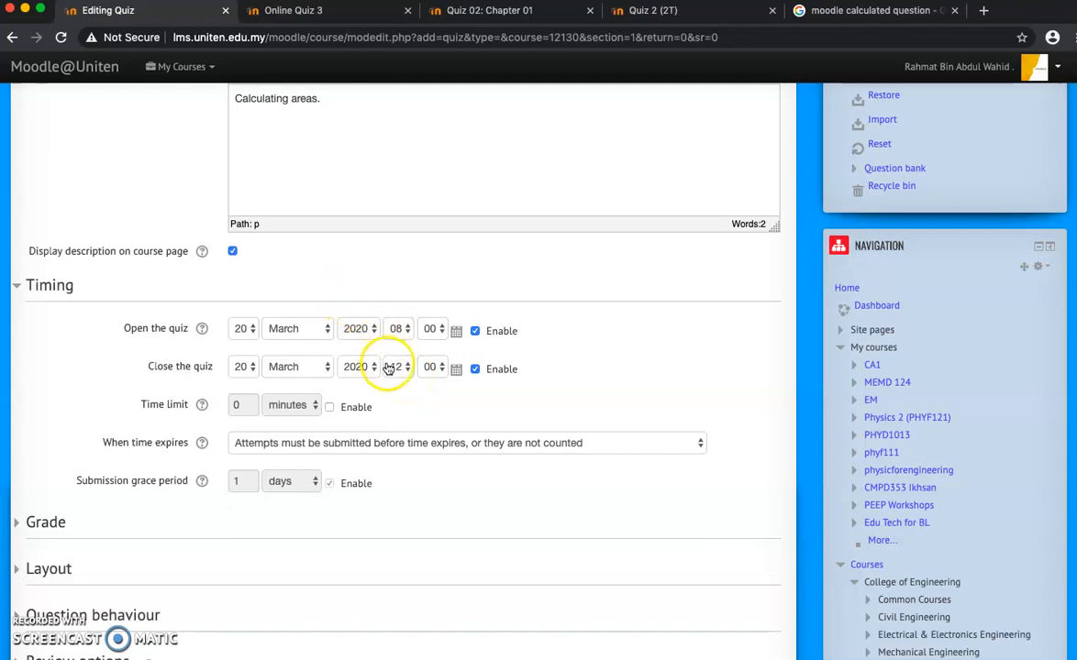
Step: Enable the quiz's time limit and set it to 10 minutes
{"action": "left_click", "coordinate": [329, 407]}
{"action": "left_click_drag", "start_coordinate": [266, 416], "coordinate": [220, 412]}
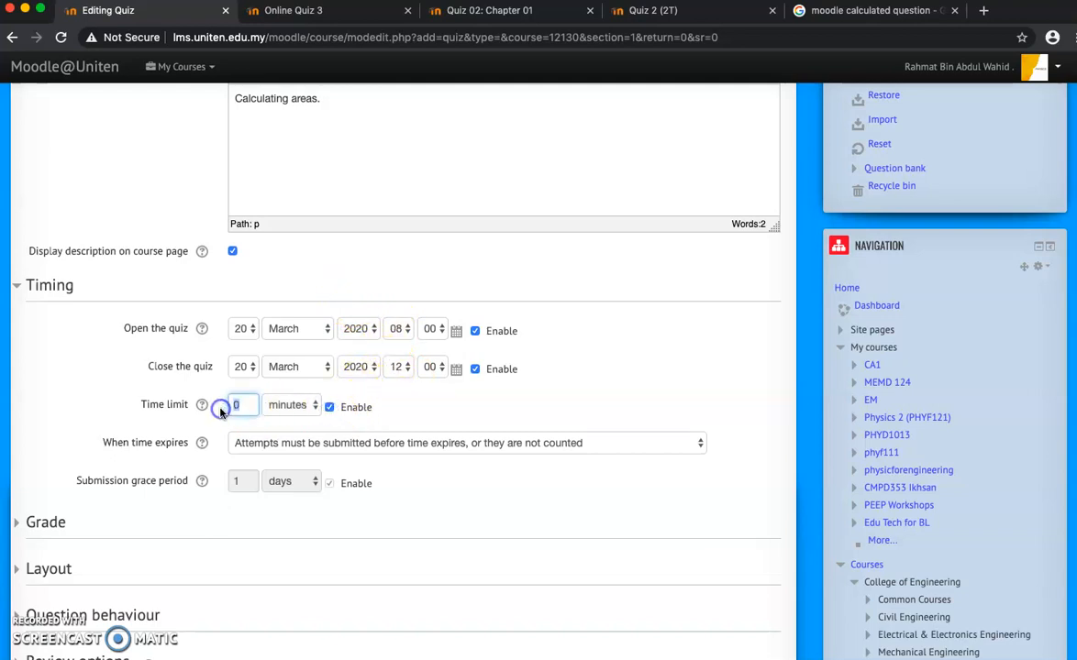
{"action": "left_click", "coordinate": [440, 418]}
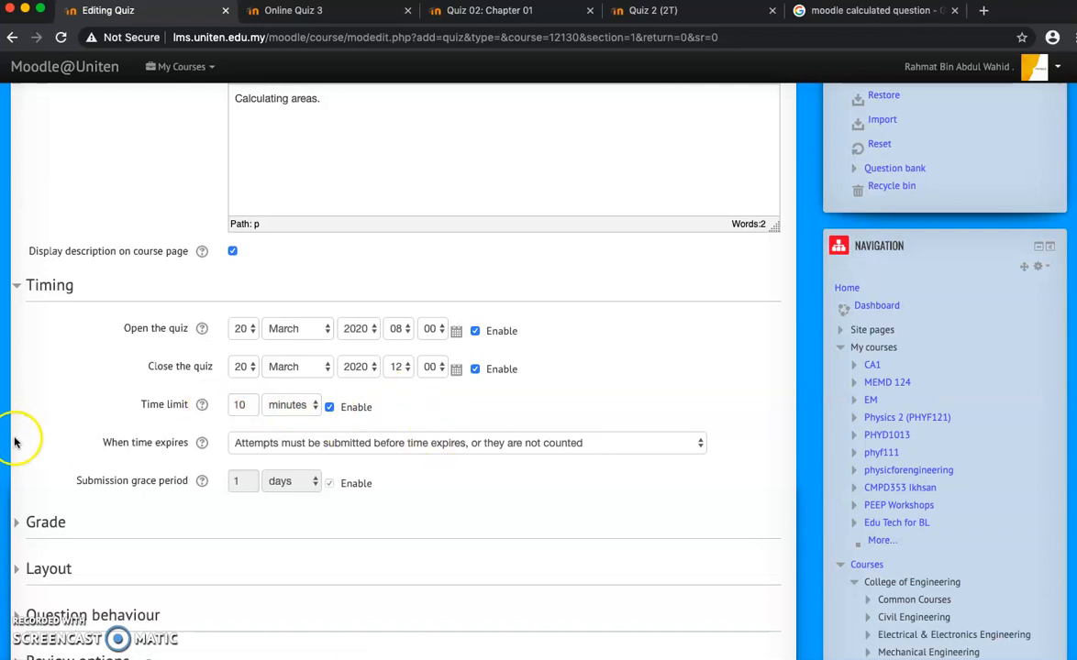
Step: Set the number of attempts allowed to 3 in the quiz's grade settings
{"action": "scroll", "coordinate": [29, 445], "scroll_direction": "down", "scroll_amount": 3}
{"action": "left_click", "coordinate": [57, 436]}
{"action": "scroll", "coordinate": [58, 436], "scroll_direction": "down", "scroll_amount": 2}
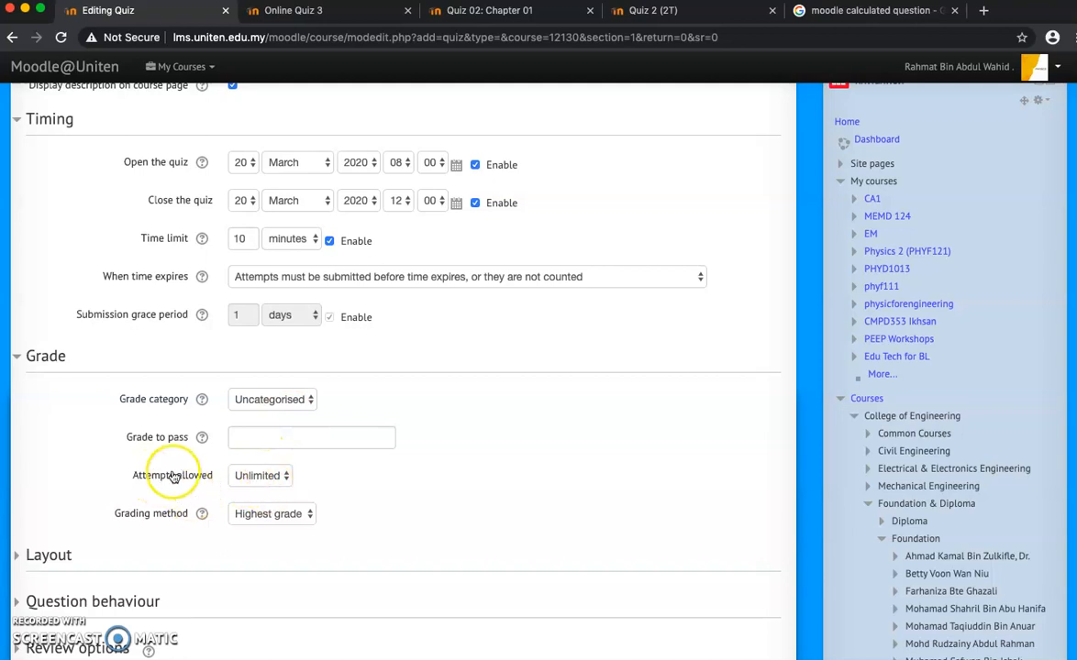
{"action": "left_click", "coordinate": [284, 477]}
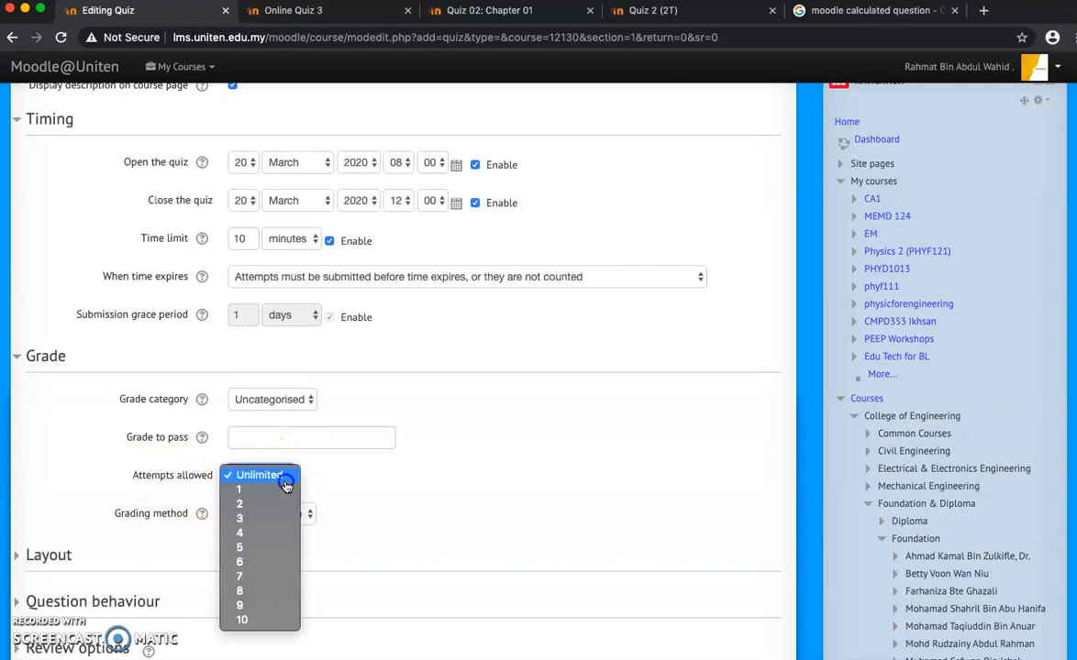
{"action": "left_click", "coordinate": [254, 525]}
{"action": "left_click", "coordinate": [251, 522]}
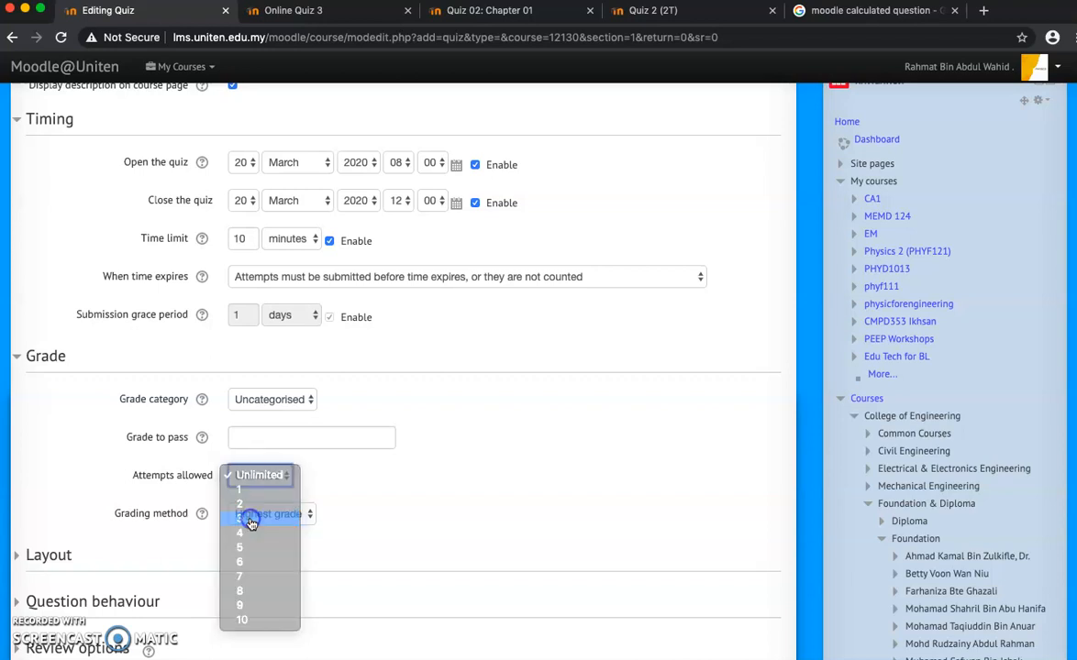
{"action": "left_click", "coordinate": [254, 492]}
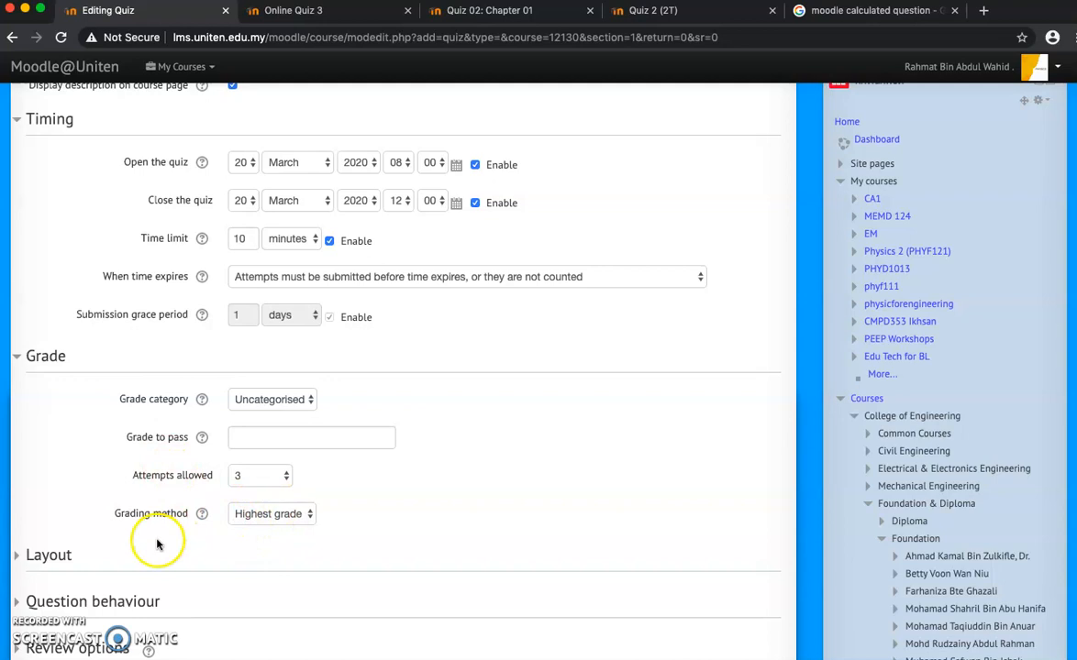
Step: Set the quiz layout's new page option to "Never, all questions on one page"
{"action": "scroll", "coordinate": [156, 543], "scroll_direction": "down", "scroll_amount": 5}
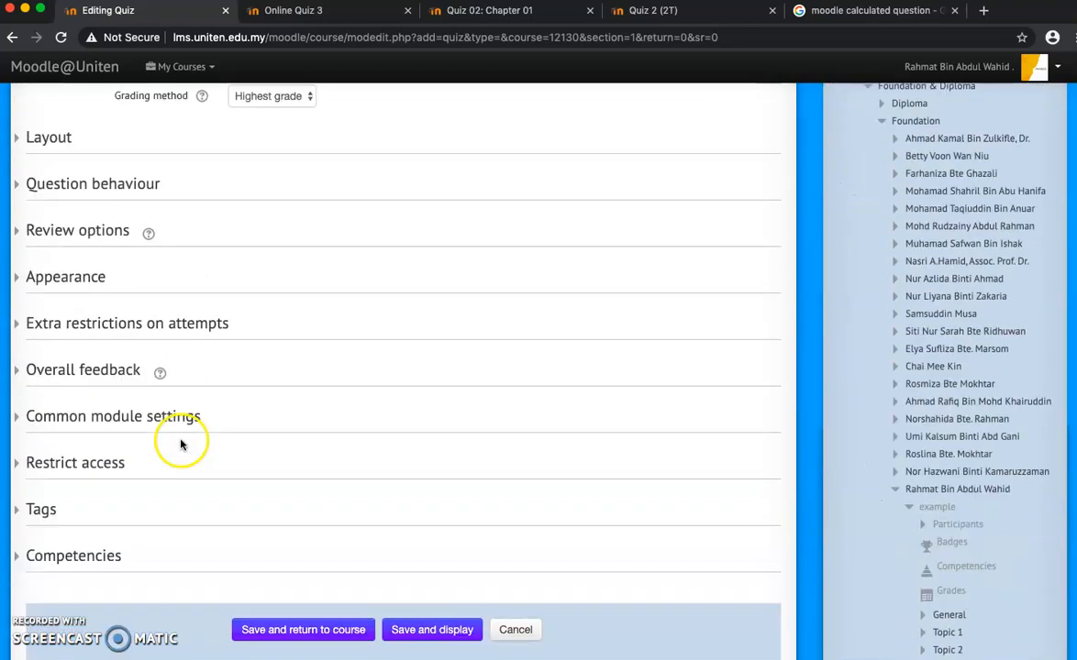
{"action": "left_click", "coordinate": [48, 137]}
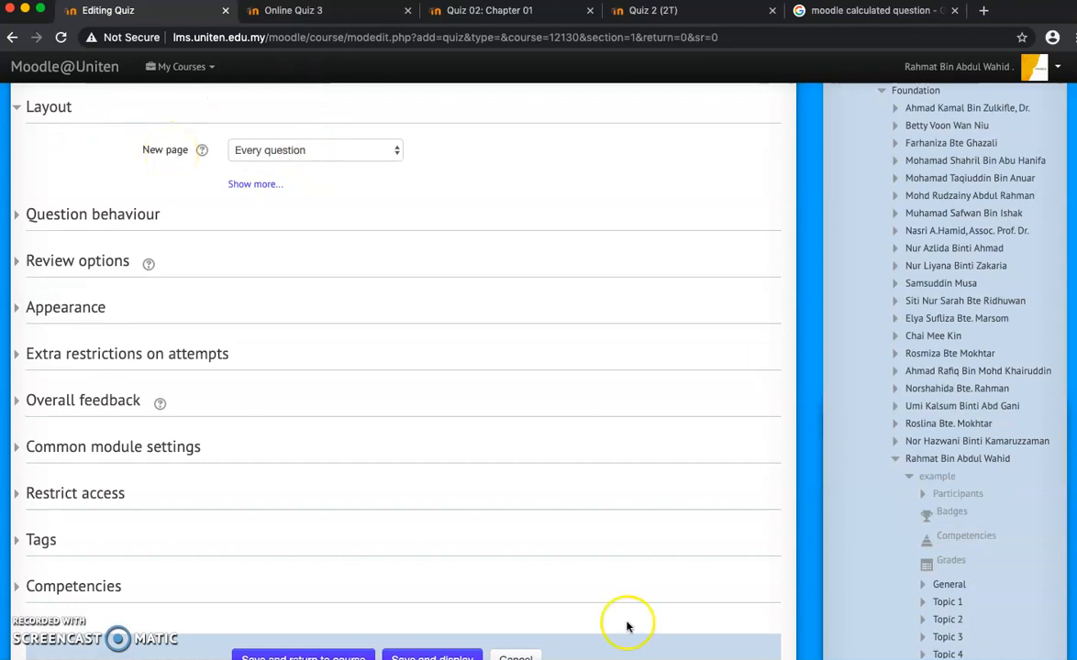
{"action": "left_click", "coordinate": [288, 163]}
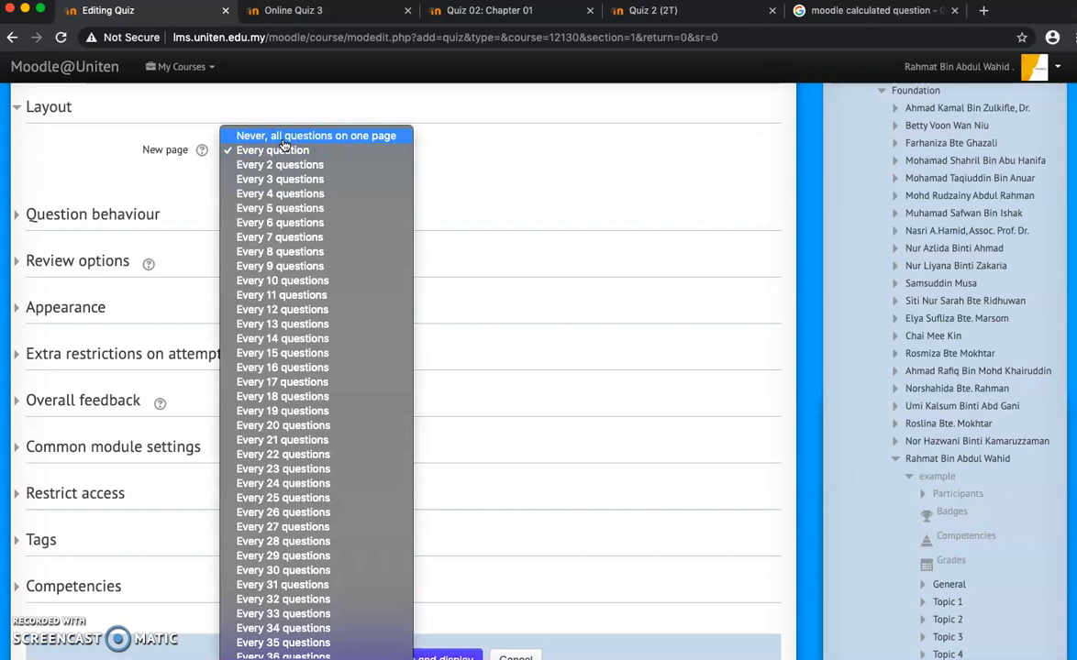
{"action": "left_click", "coordinate": [283, 138]}
{"action": "left_click", "coordinate": [437, 191]}
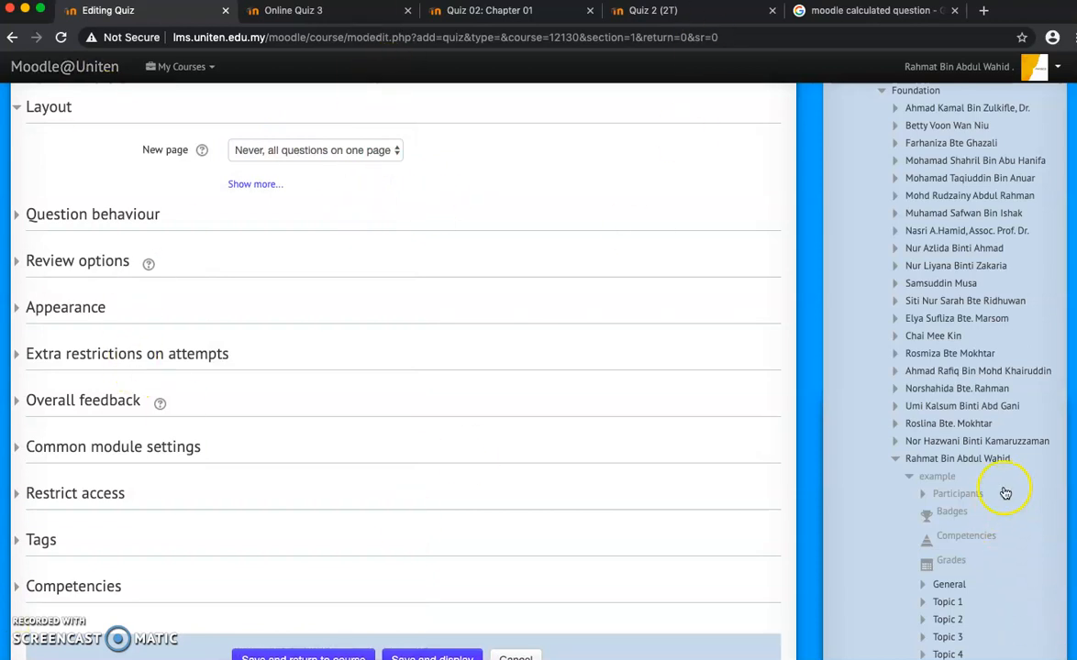
Step: Choose Yes for shuffling within questions in the quiz's question behaviour settings
{"action": "left_click", "coordinate": [92, 213]}
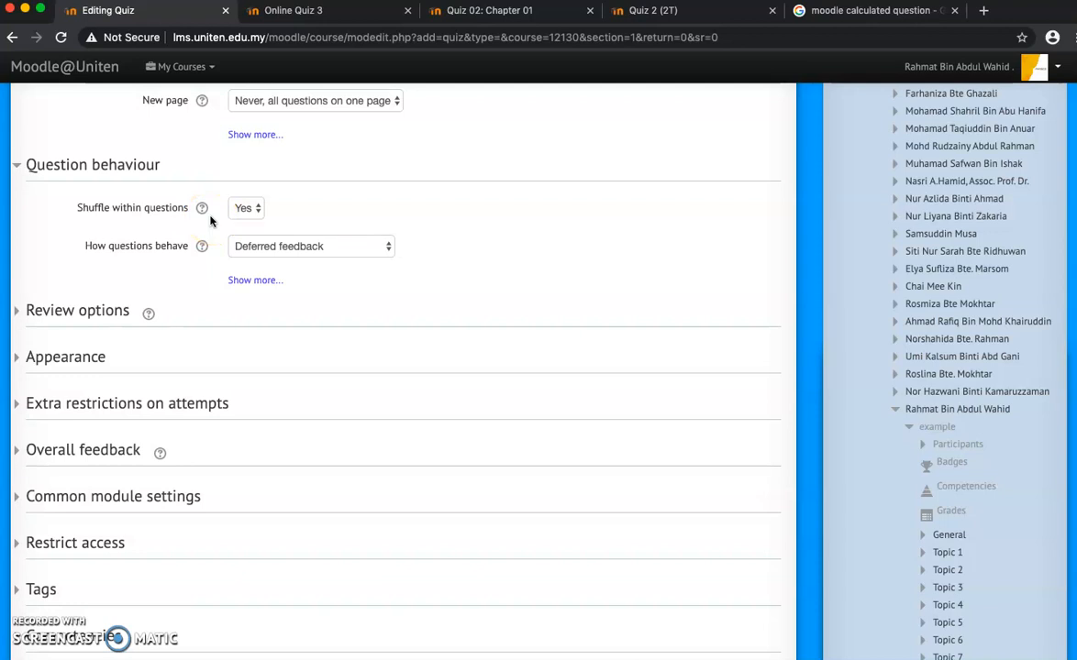
{"action": "left_click", "coordinate": [247, 208]}
{"action": "left_click", "coordinate": [250, 203]}
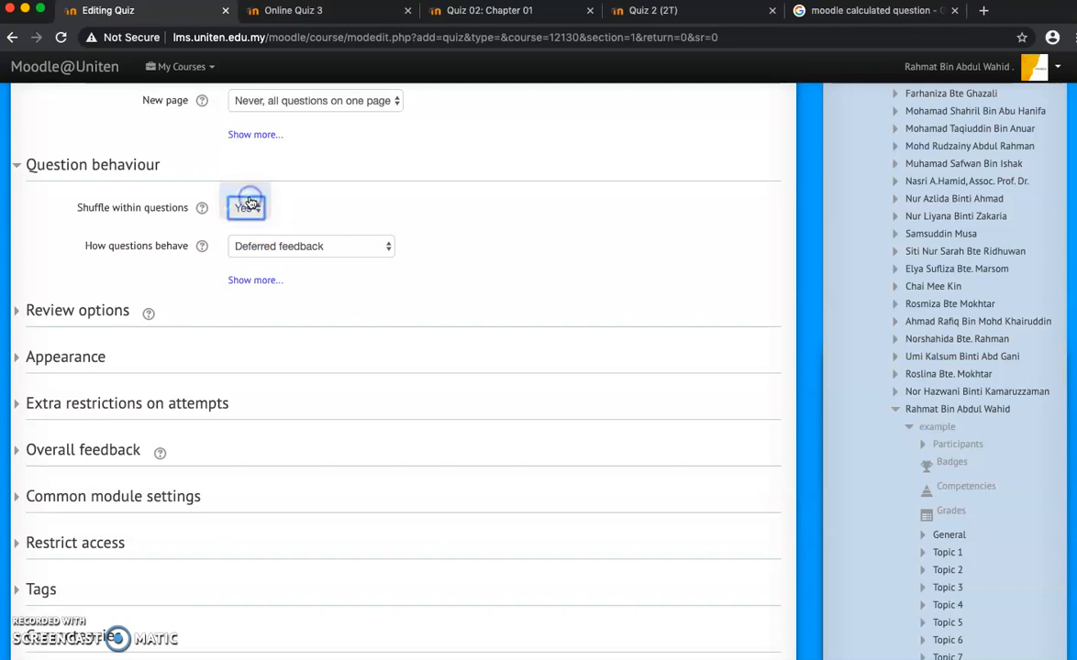
{"action": "left_click", "coordinate": [300, 201]}
Step: Save the quiz settings and return to the course page
{"action": "scroll", "coordinate": [300, 202], "scroll_direction": "down", "scroll_amount": 7}
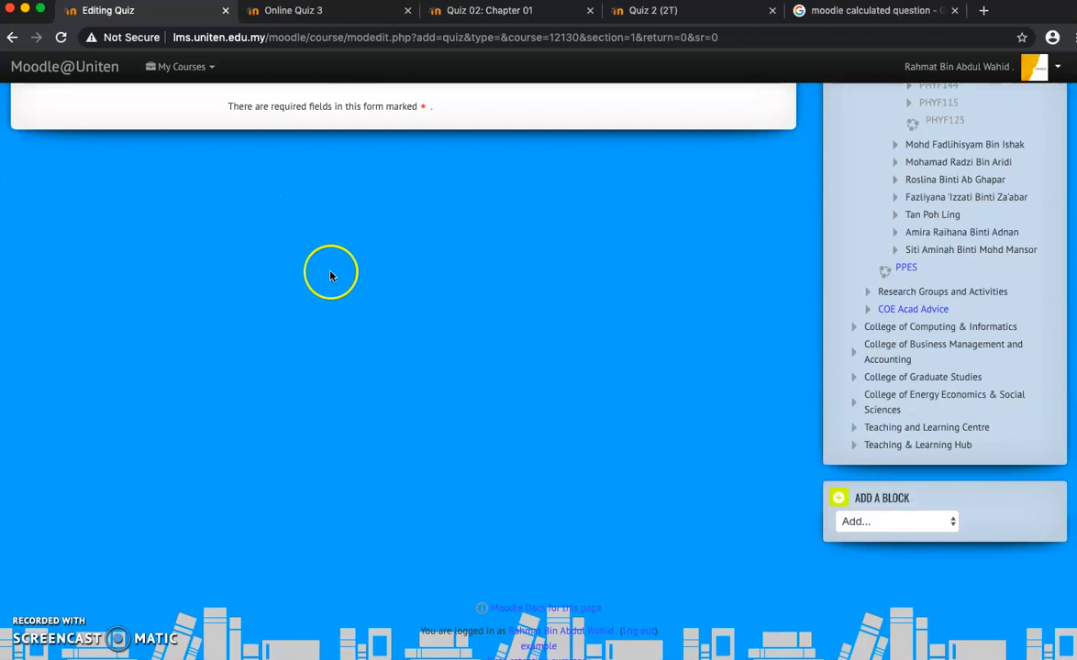
{"action": "scroll", "coordinate": [330, 275], "scroll_direction": "up", "scroll_amount": 3}
{"action": "scroll", "coordinate": [158, 217], "scroll_direction": "up", "scroll_amount": 4}
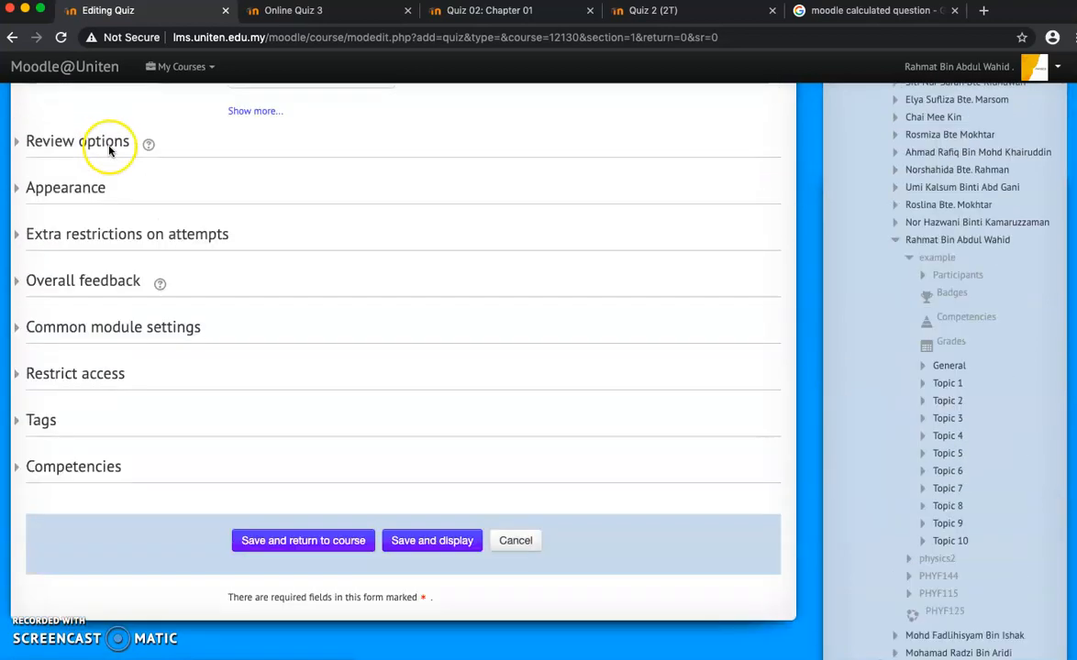
{"action": "scroll", "coordinate": [101, 229], "scroll_direction": "up", "scroll_amount": 3}
{"action": "scroll", "coordinate": [125, 505], "scroll_direction": "down", "scroll_amount": 3}
{"action": "left_click", "coordinate": [275, 535]}
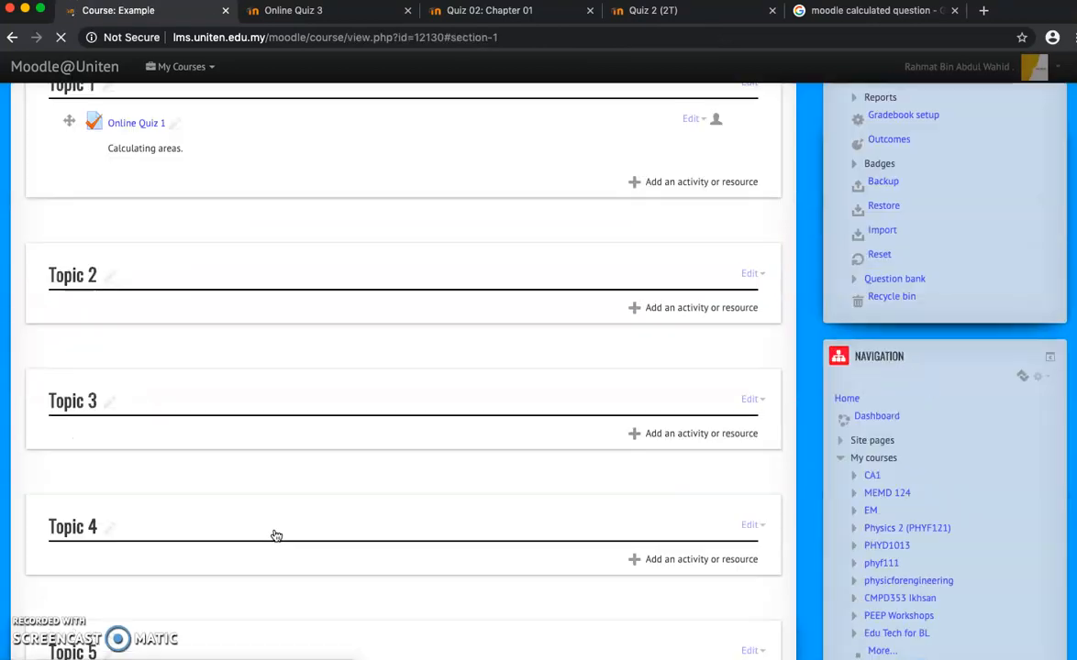
Step: Open Online Quiz 1 for editing its questions and bring up the question bank to add from
{"action": "scroll", "coordinate": [195, 358], "scroll_direction": "up", "scroll_amount": 5}
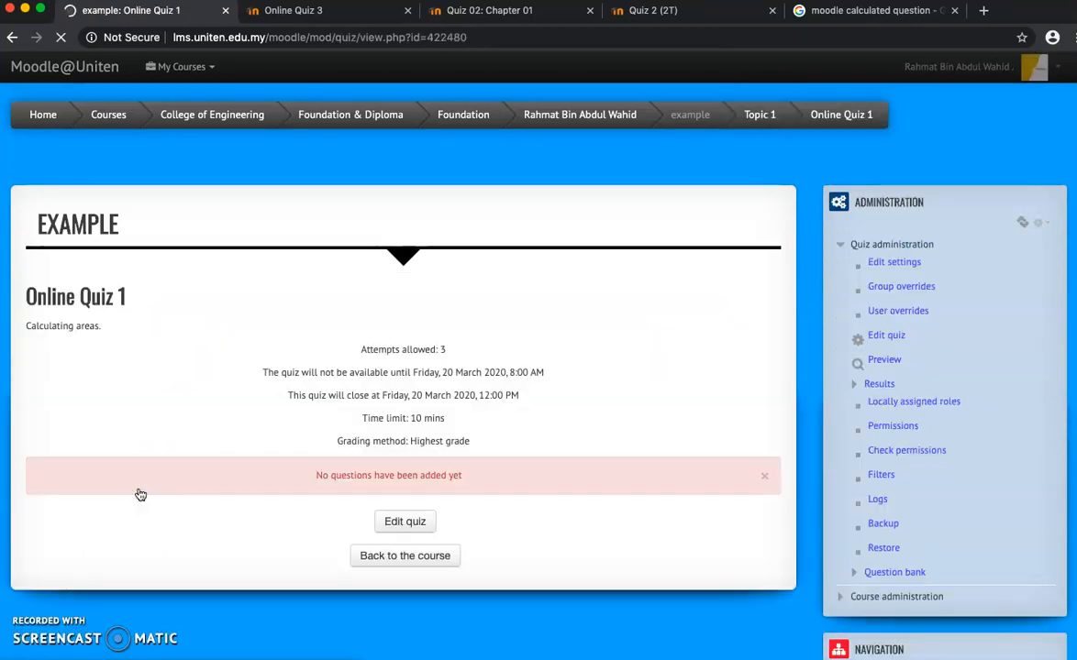
{"action": "left_click", "coordinate": [394, 524]}
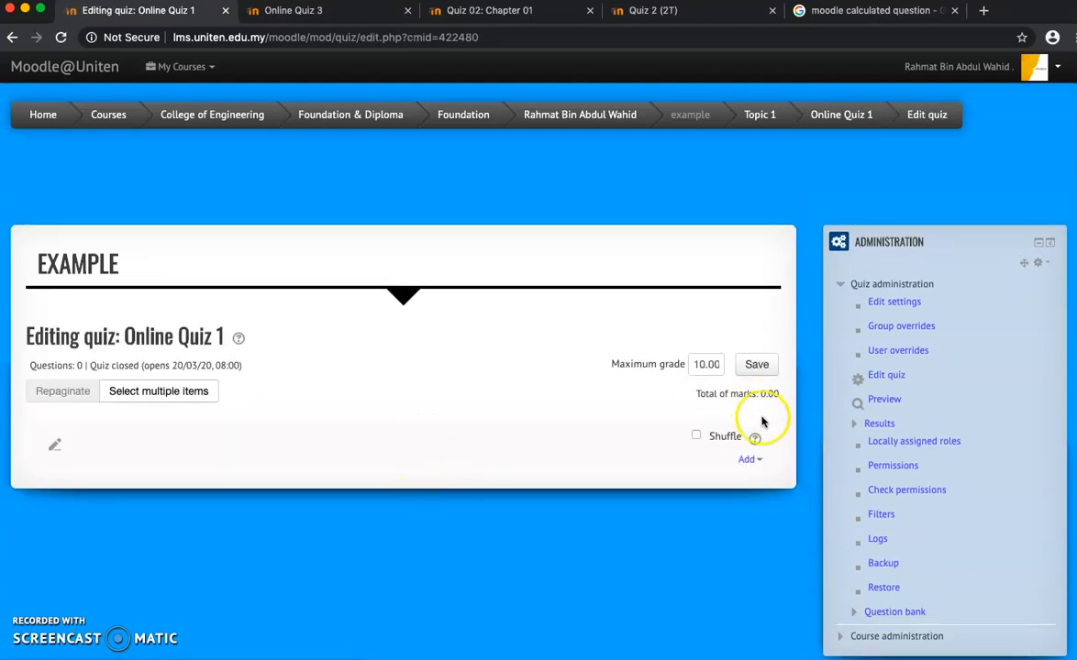
{"action": "left_click", "coordinate": [749, 460]}
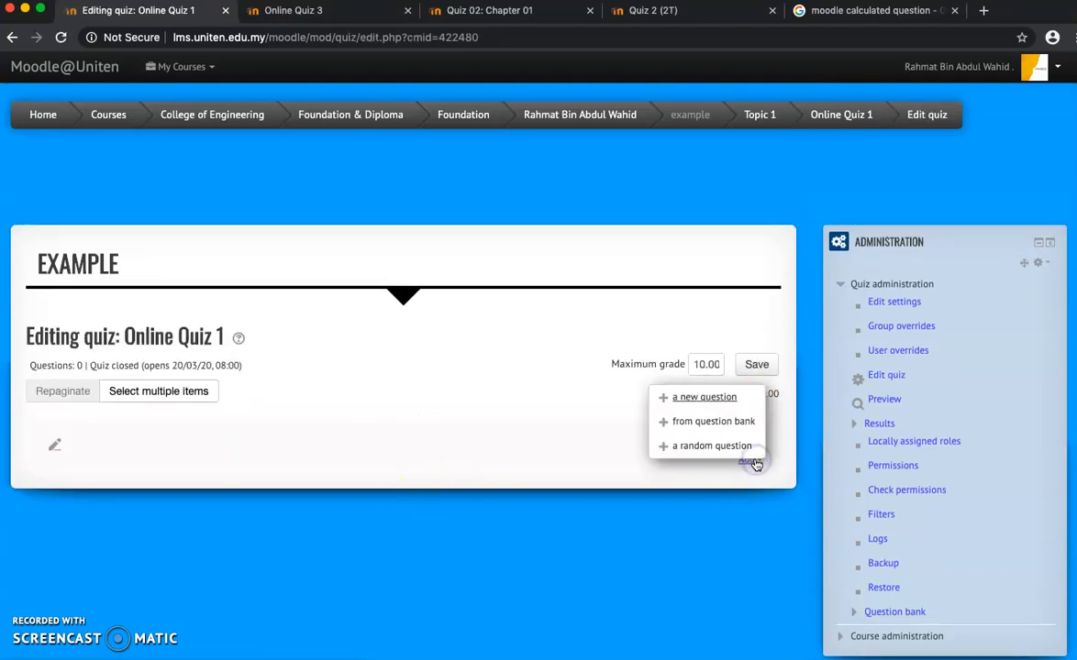
{"action": "left_click", "coordinate": [719, 423]}
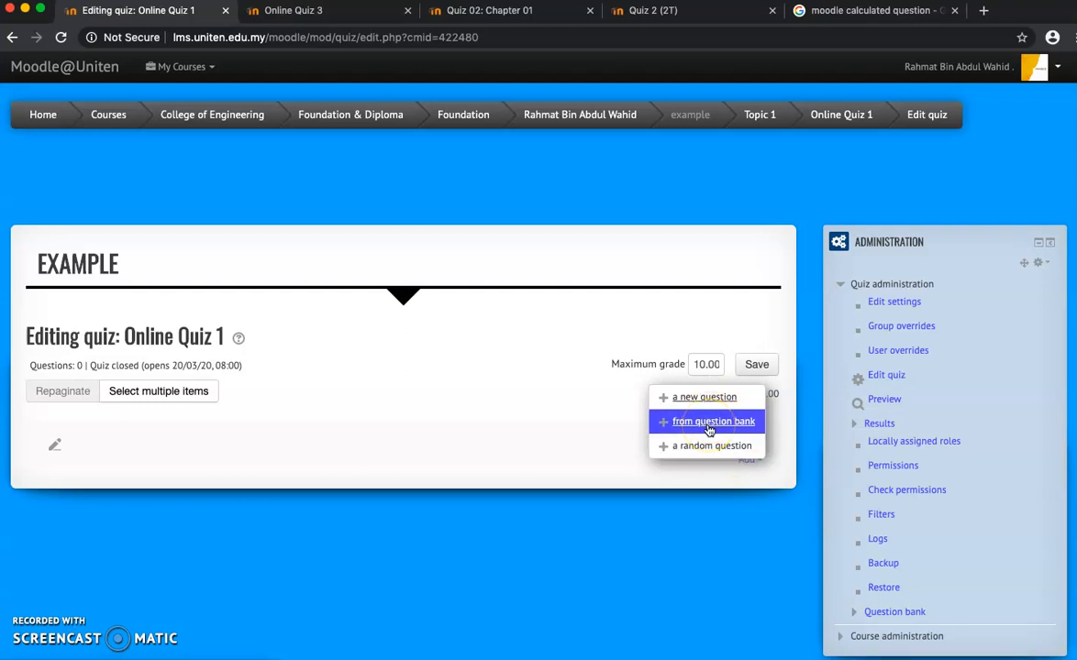
{"action": "left_click", "coordinate": [707, 424]}
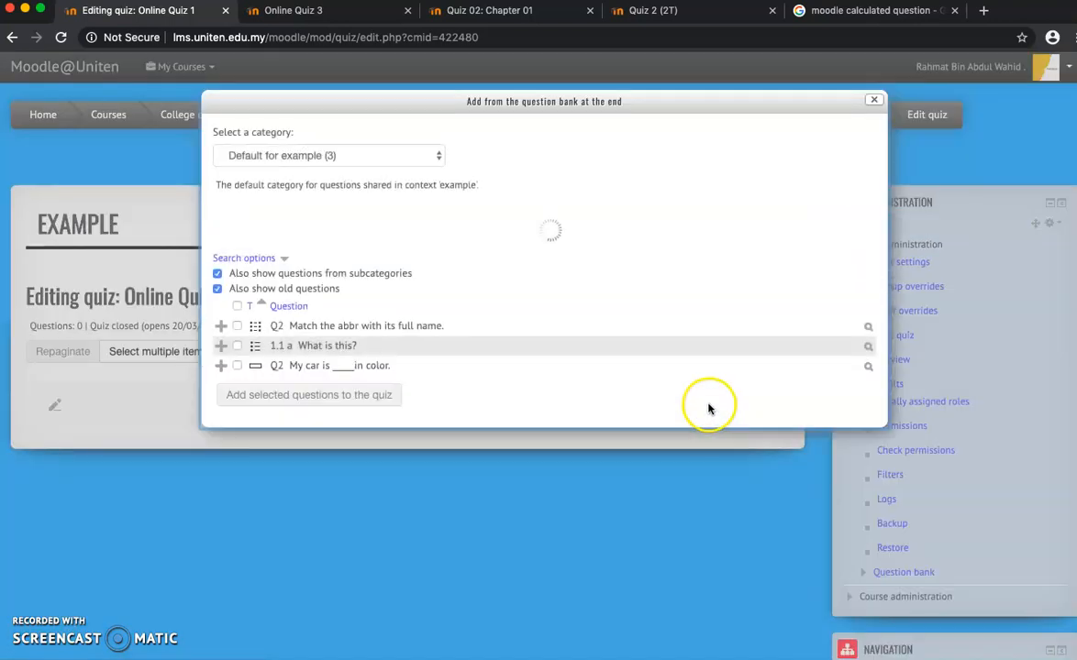
Step: Add the "1.1 a What is this?" question from the question bank to the quiz
{"action": "left_click", "coordinate": [239, 346]}
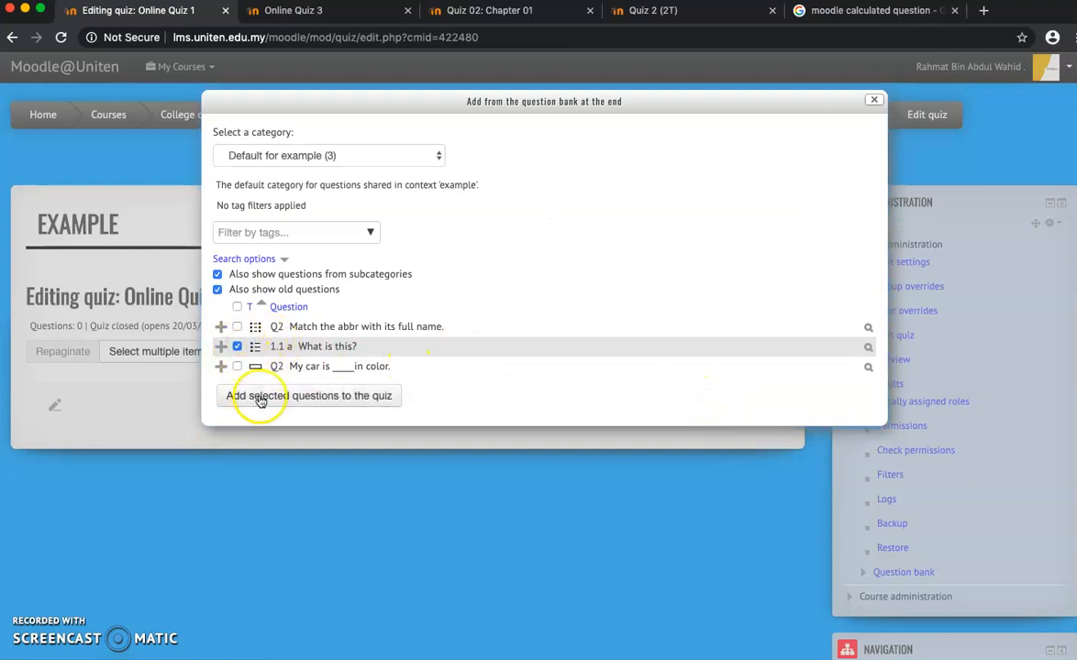
{"action": "left_click", "coordinate": [360, 407]}
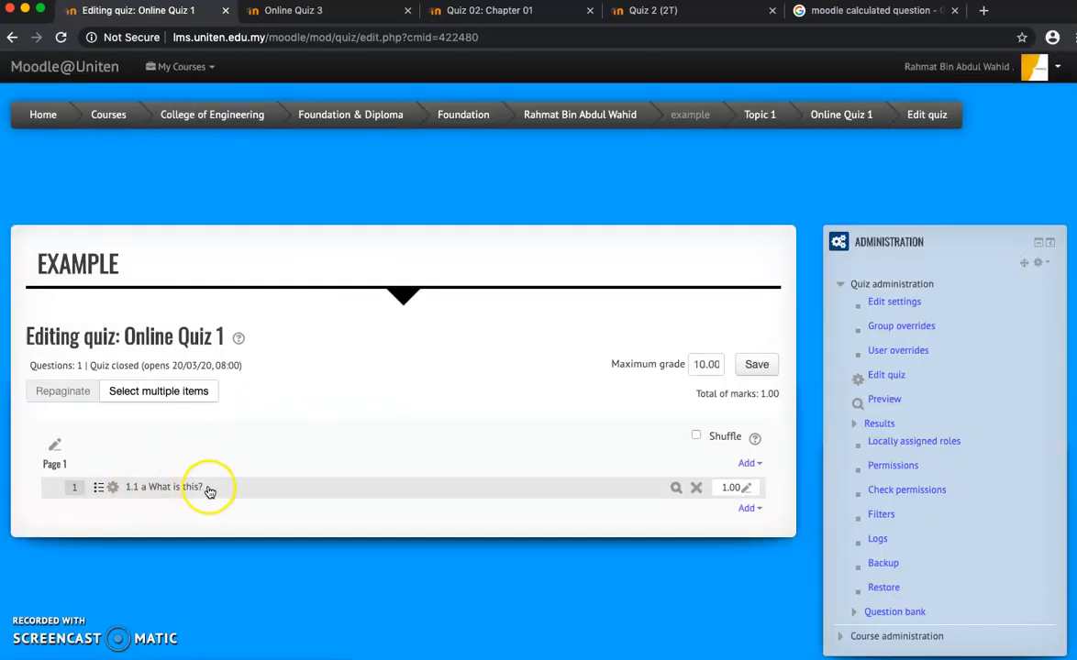
Step: Add a new Calculated question to the quiz after the existing one and name it "Area"
{"action": "left_click", "coordinate": [744, 509]}
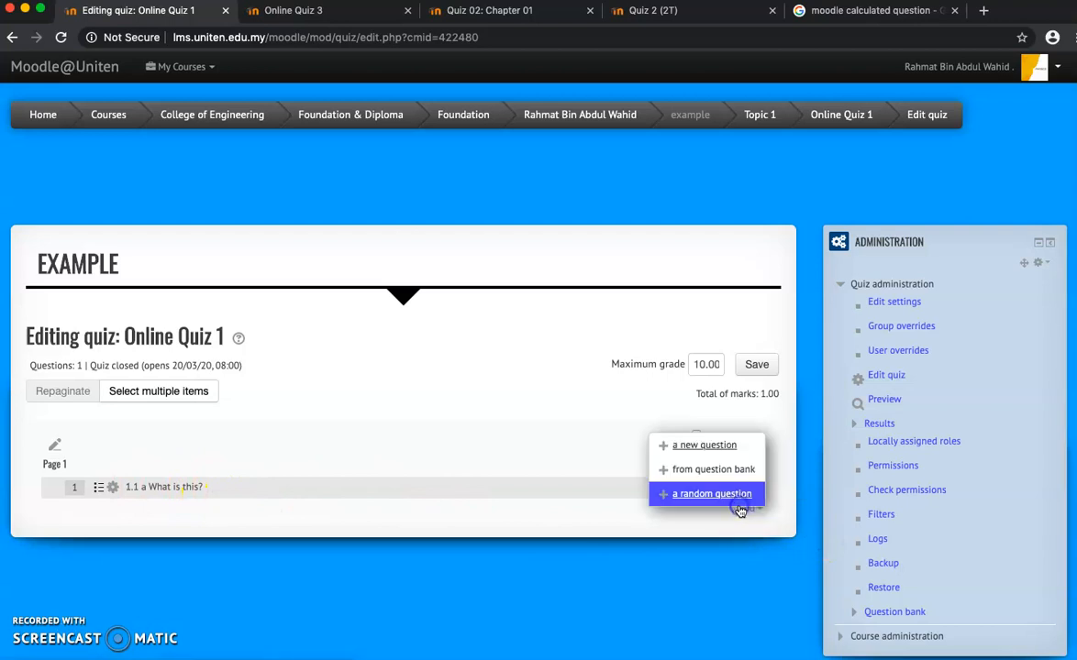
{"action": "left_click", "coordinate": [719, 447]}
{"action": "left_click", "coordinate": [408, 290]}
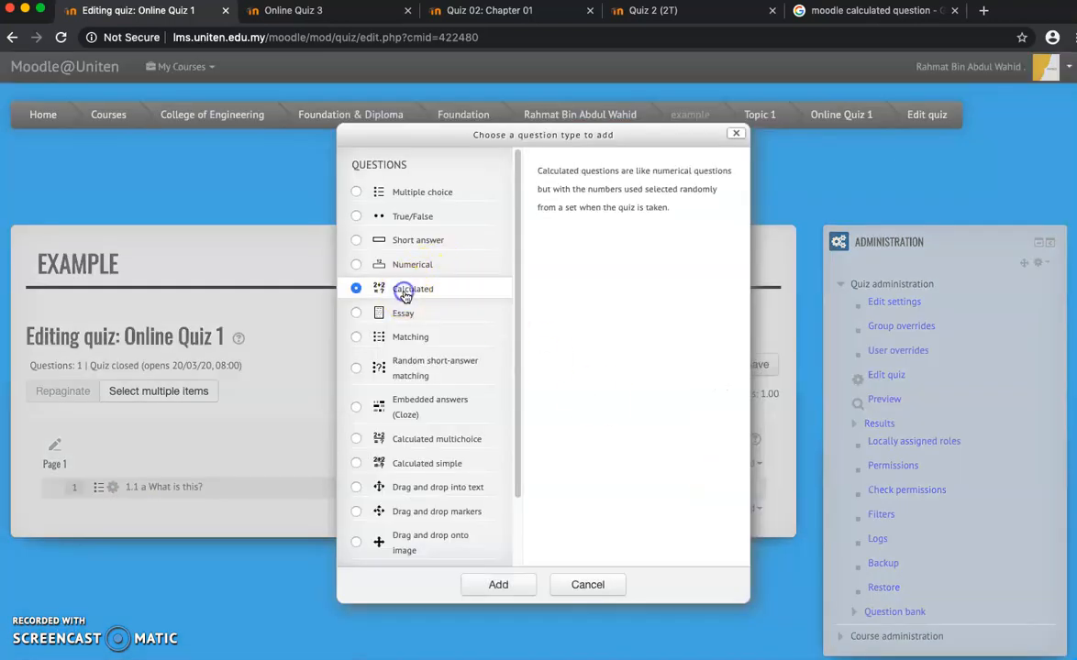
{"action": "left_click", "coordinate": [507, 587]}
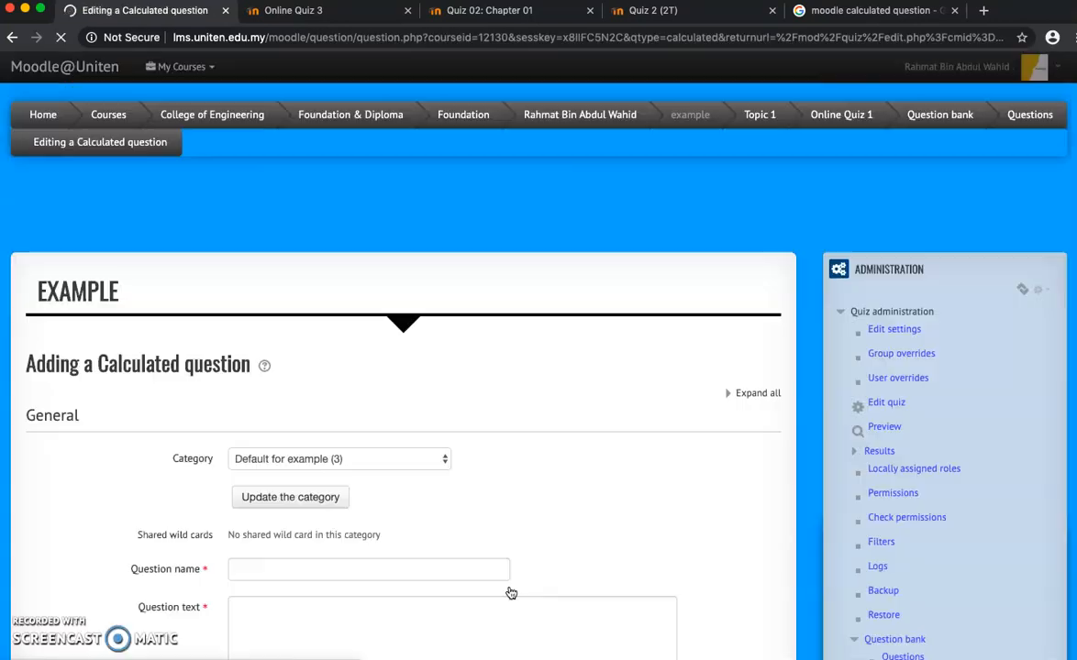
{"action": "scroll", "coordinate": [463, 495], "scroll_direction": "down", "scroll_amount": 3}
{"action": "left_click", "coordinate": [362, 391]}
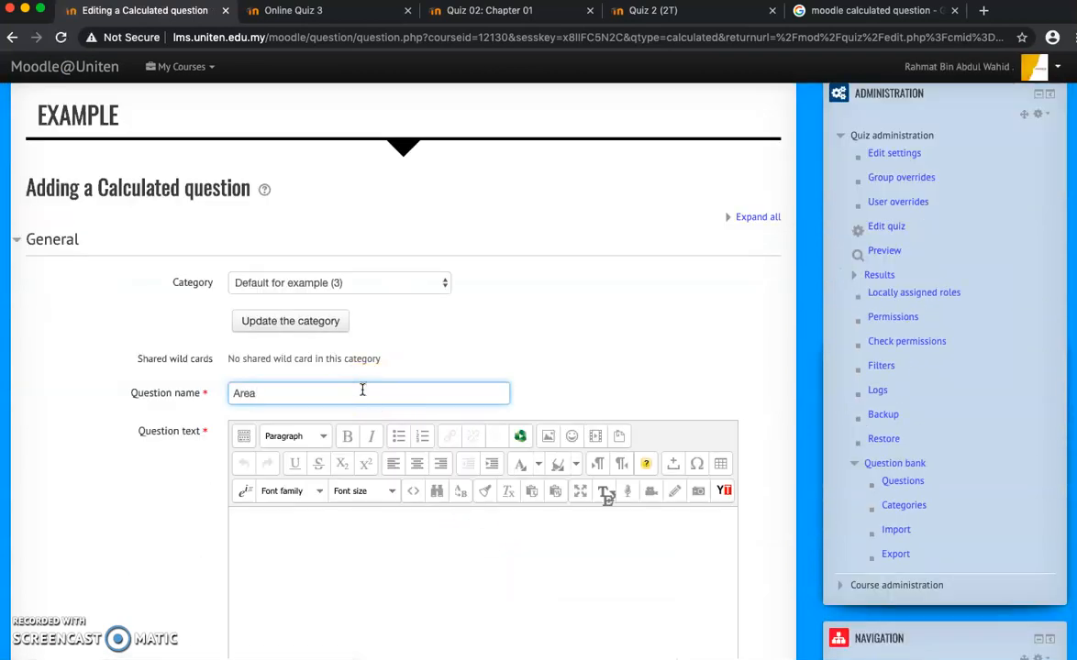
Step: Write the question text "Calculate the area (in m2) of the given rectangle. The length is 3.5 m and the width is 4.0 m." with the 2 superscripted
{"action": "scroll", "coordinate": [275, 366], "scroll_direction": "down", "scroll_amount": 1}
{"action": "left_click", "coordinate": [294, 522]}
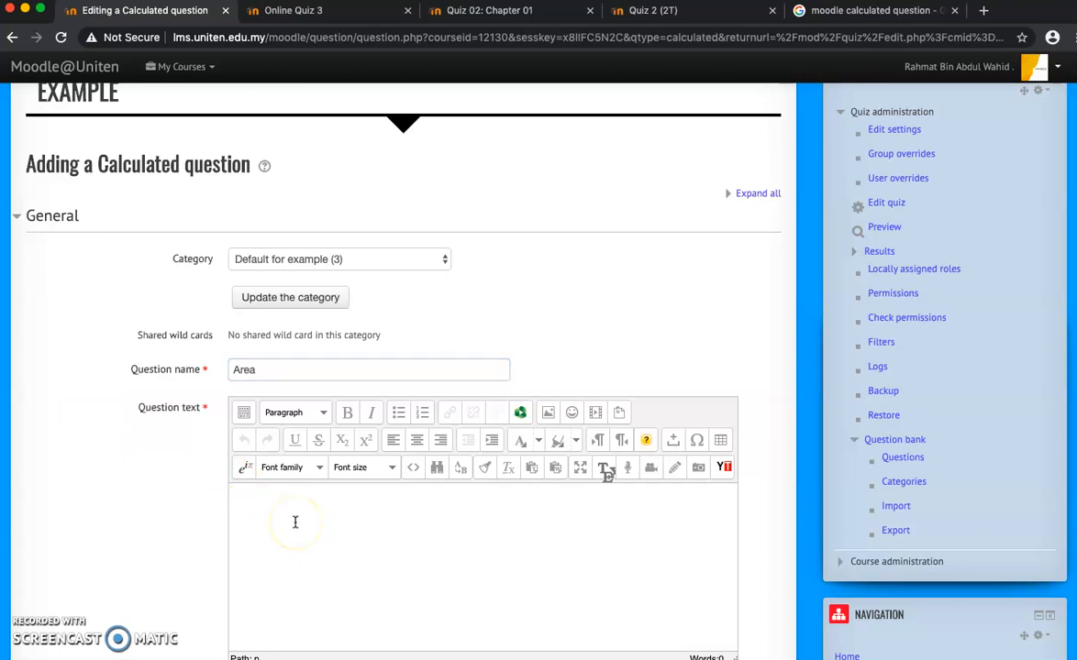
{"action": "type", "text": "Calculate the area (in m2) of the given rectangle. The length is 3.5 m and the width is 4.0 m."}
{"action": "left_click", "coordinate": [353, 496]}
{"action": "left_click", "coordinate": [365, 440]}
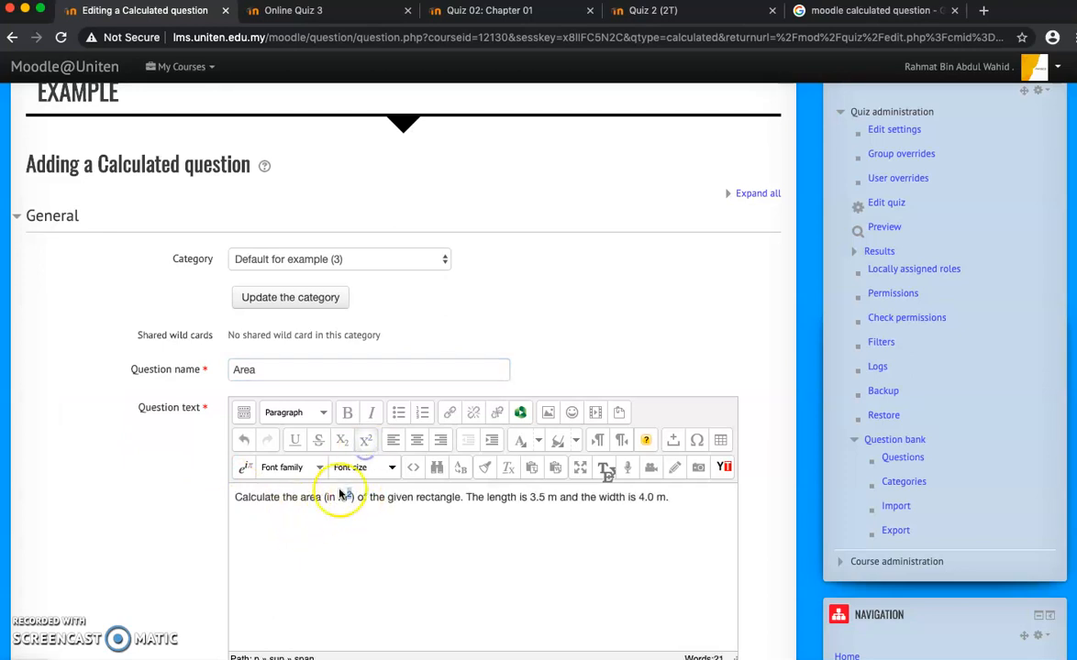
{"action": "left_click", "coordinate": [359, 505]}
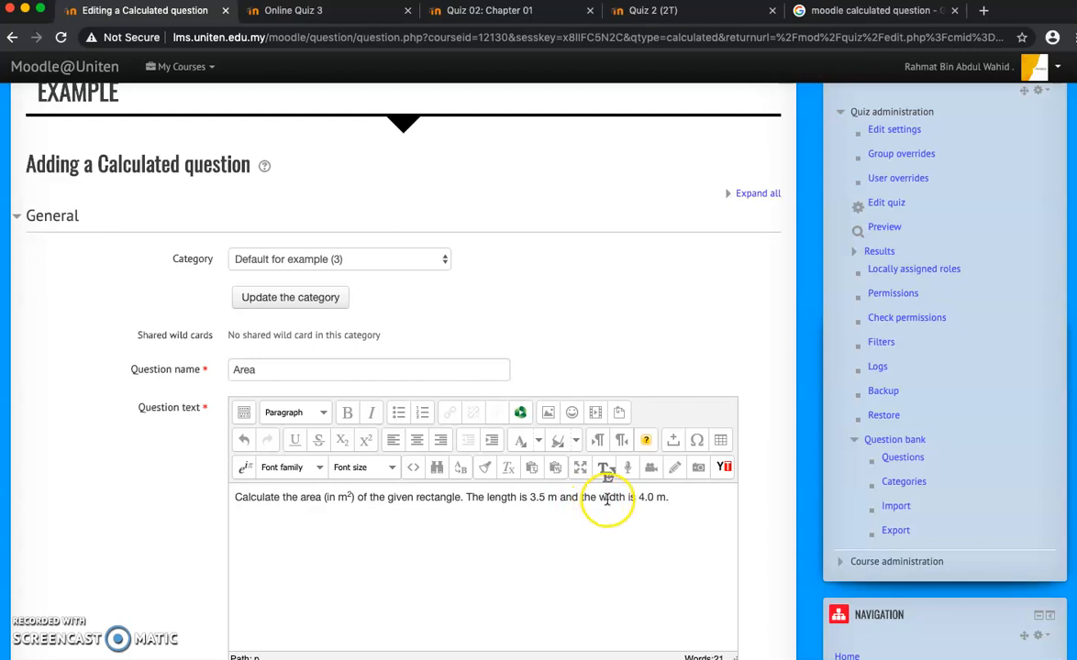
Step: Upload area-rectangle.png and insert it as an image on a new line below the question text
{"action": "key", "text": "Return"}
{"action": "left_click", "coordinate": [555, 412]}
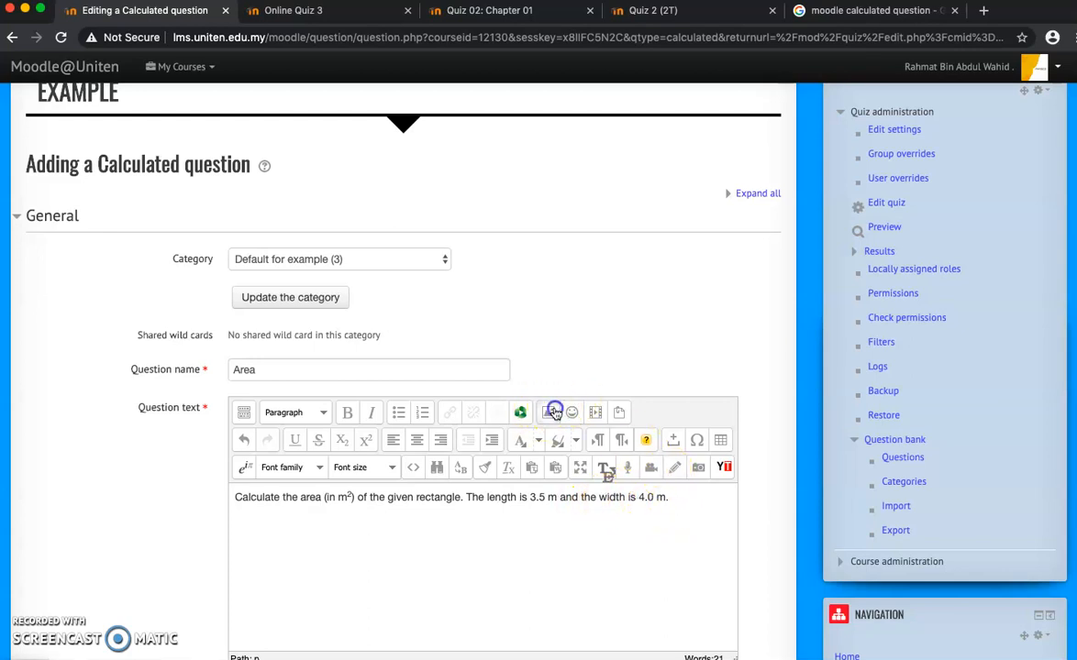
{"action": "left_click", "coordinate": [555, 282]}
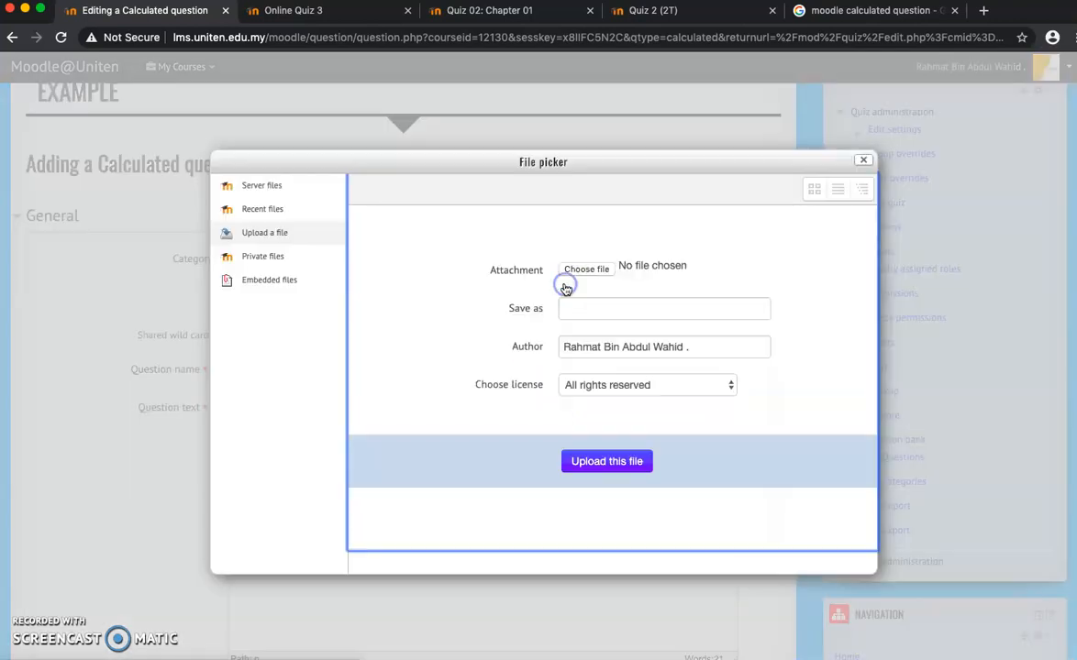
{"action": "left_click", "coordinate": [583, 271]}
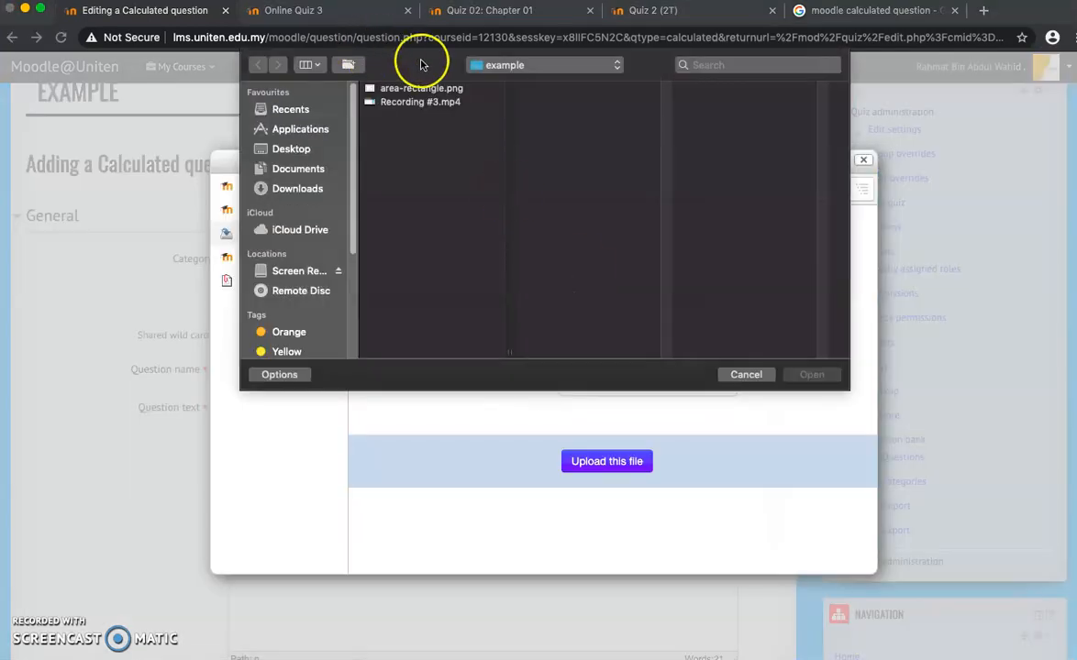
{"action": "left_click", "coordinate": [419, 89]}
{"action": "left_click", "coordinate": [799, 376]}
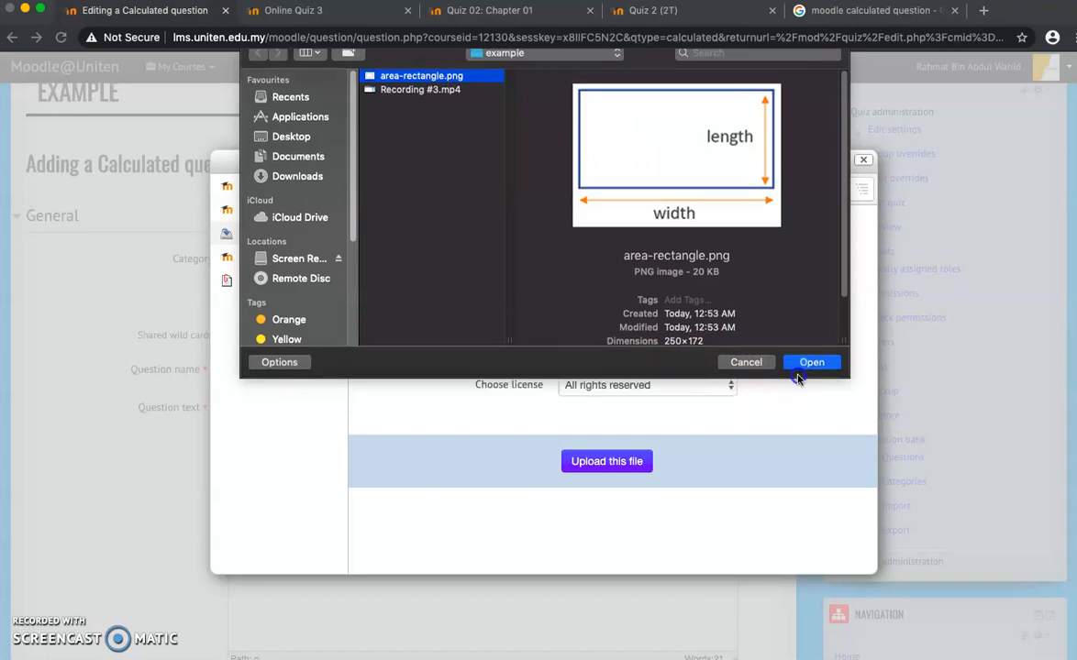
{"action": "left_click", "coordinate": [624, 464]}
{"action": "left_click", "coordinate": [533, 312]}
{"action": "left_click", "coordinate": [527, 328]}
{"action": "left_click", "coordinate": [426, 515]}
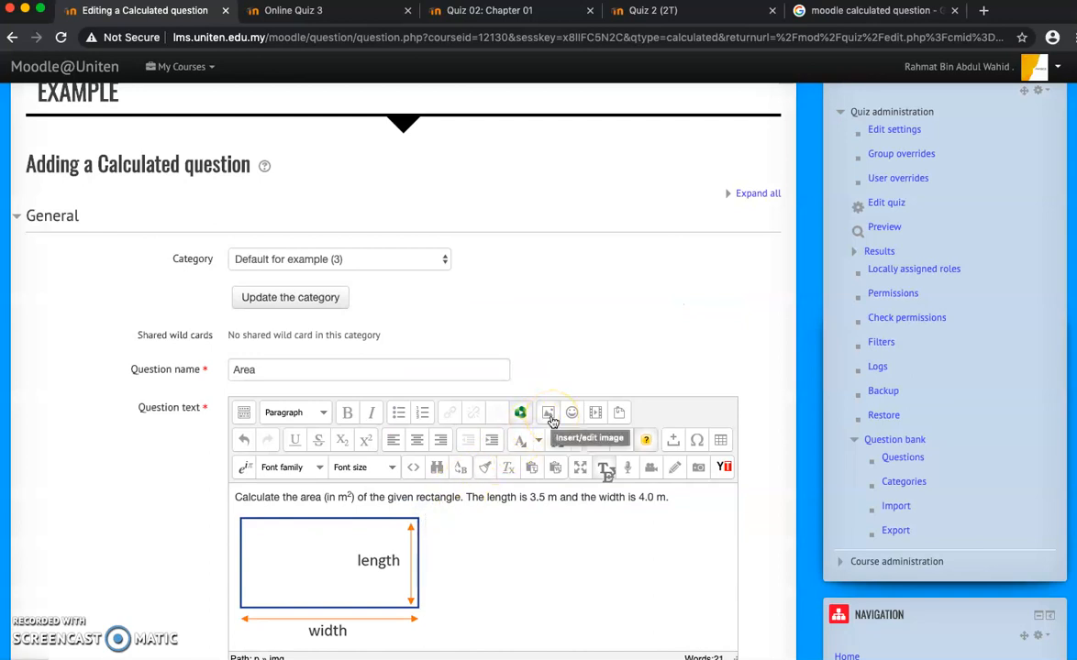
{"action": "left_click", "coordinate": [512, 579]}
Step: Replace the length value in the question text with the wild card {a} and the width value with {b}
{"action": "scroll", "coordinate": [513, 581], "scroll_direction": "down", "scroll_amount": 3}
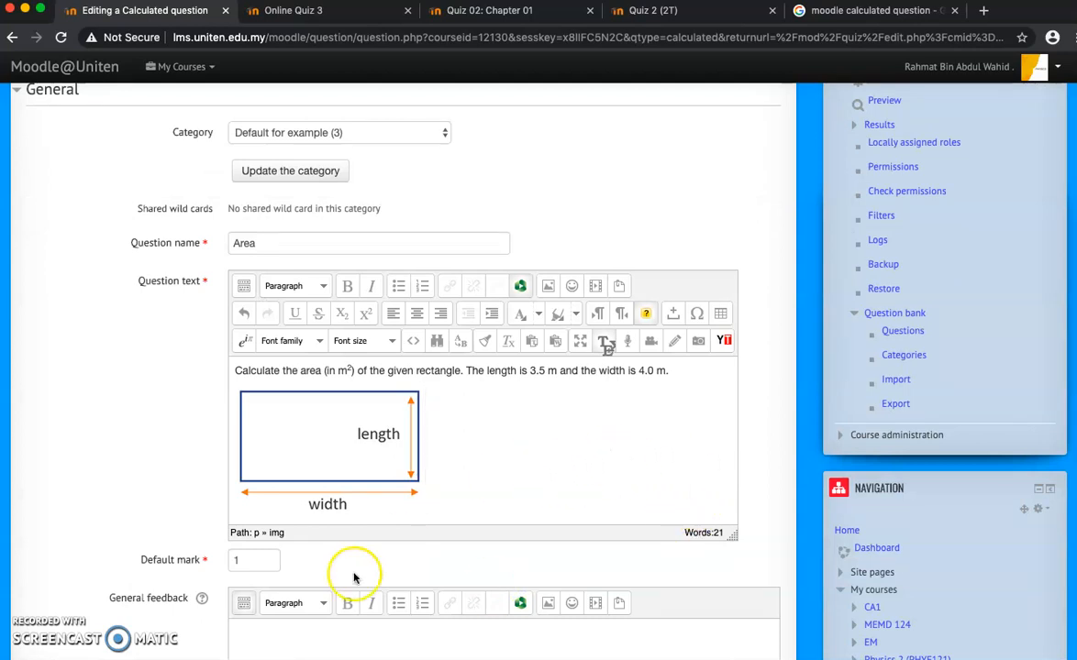
{"action": "left_click", "coordinate": [538, 372]}
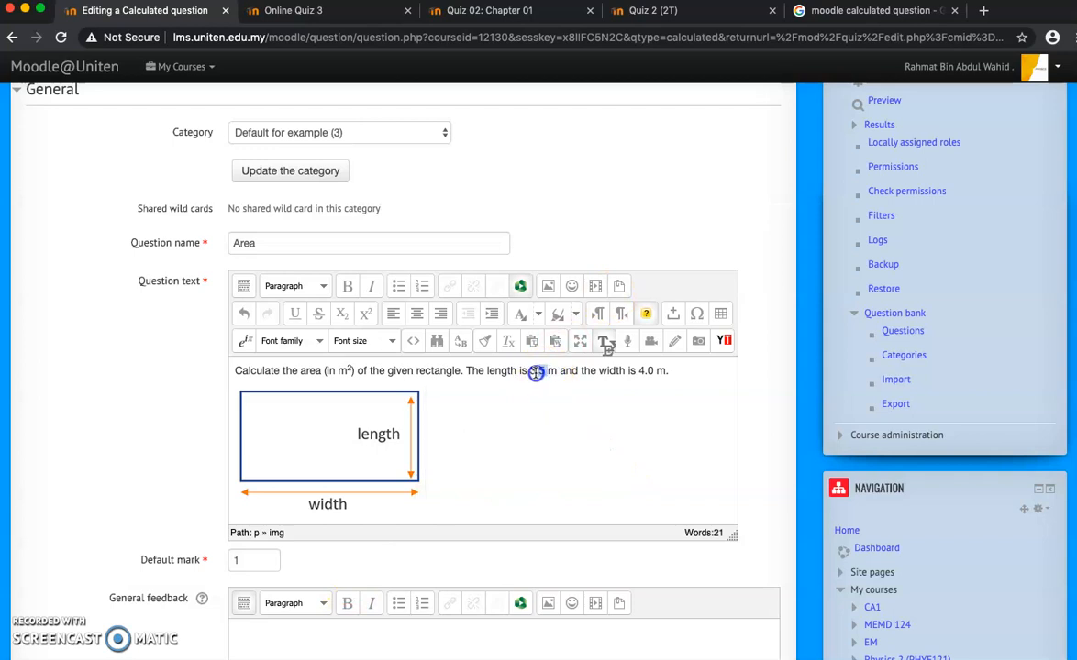
{"action": "left_click_drag", "start_coordinate": [545, 374], "coordinate": [530, 374]}
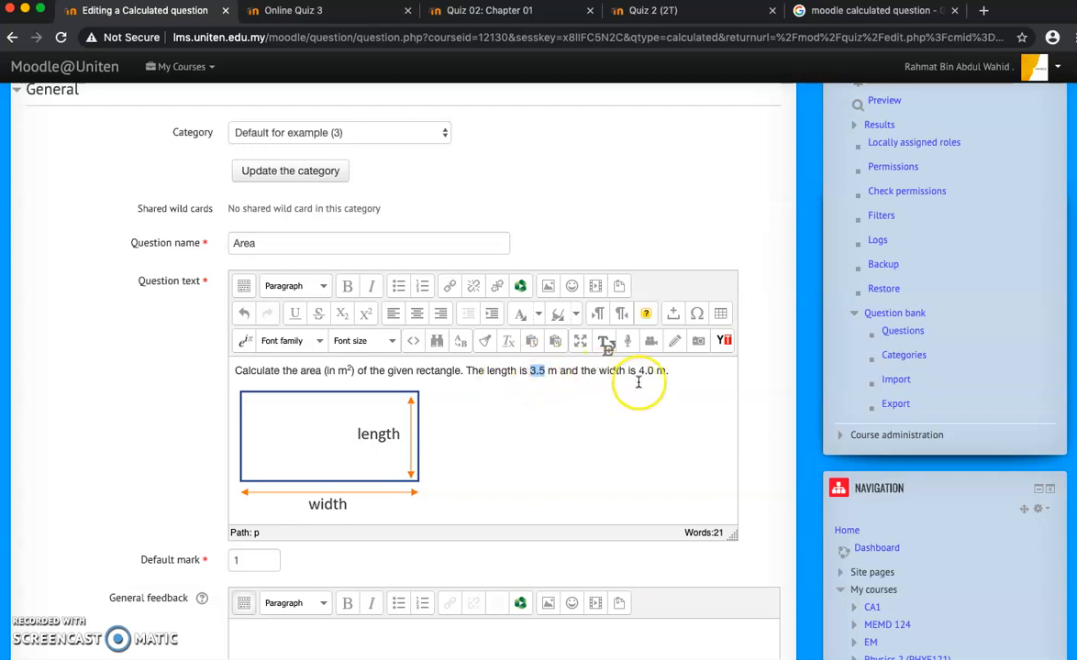
{"action": "key", "text": "BackSpace"}
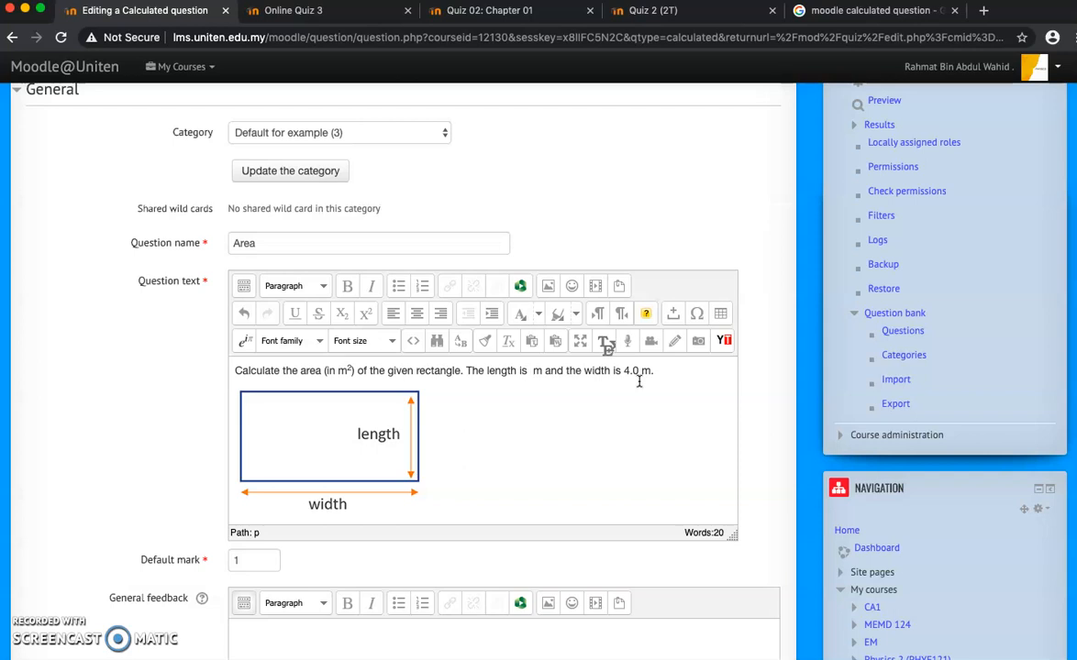
{"action": "type", "text": "{a}"}
{"action": "left_click_drag", "start_coordinate": [652, 372], "coordinate": [640, 374]}
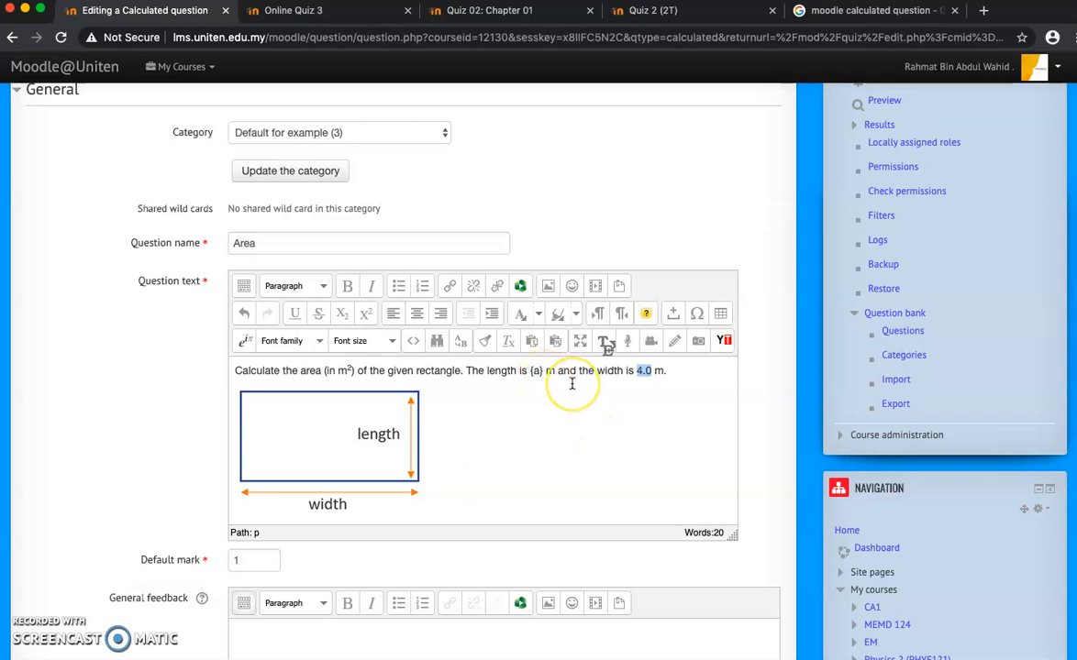
{"action": "type", "text": "{b}"}
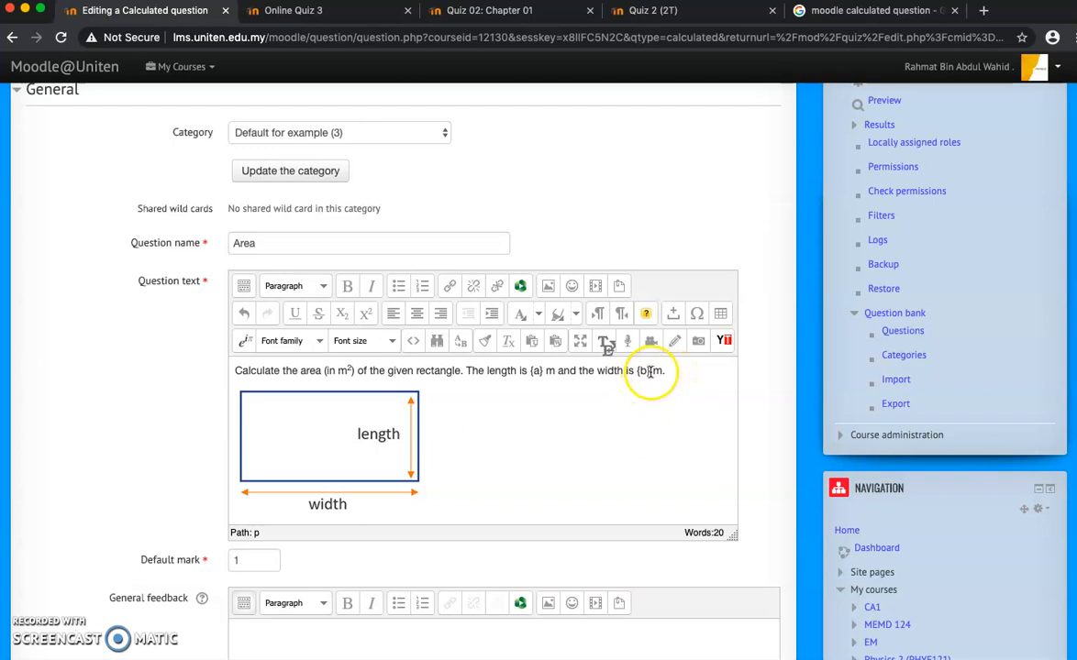
Step: Set the calculated question's default mark to 3
{"action": "scroll", "coordinate": [687, 372], "scroll_direction": "down", "scroll_amount": 1}
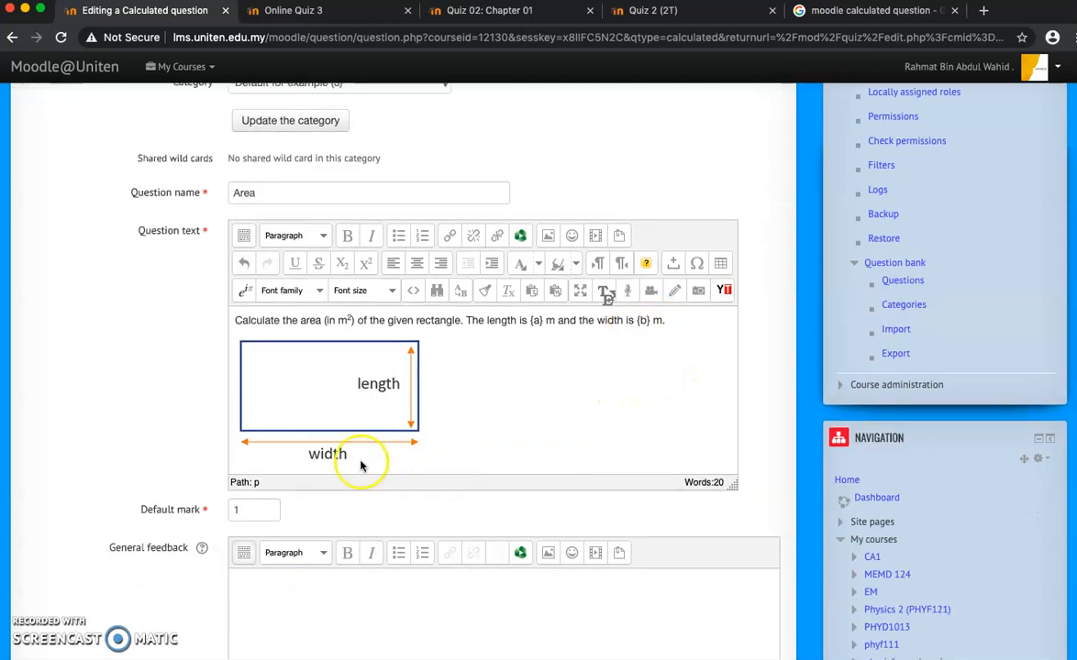
{"action": "left_click", "coordinate": [216, 516]}
{"action": "type", "text": "3"}
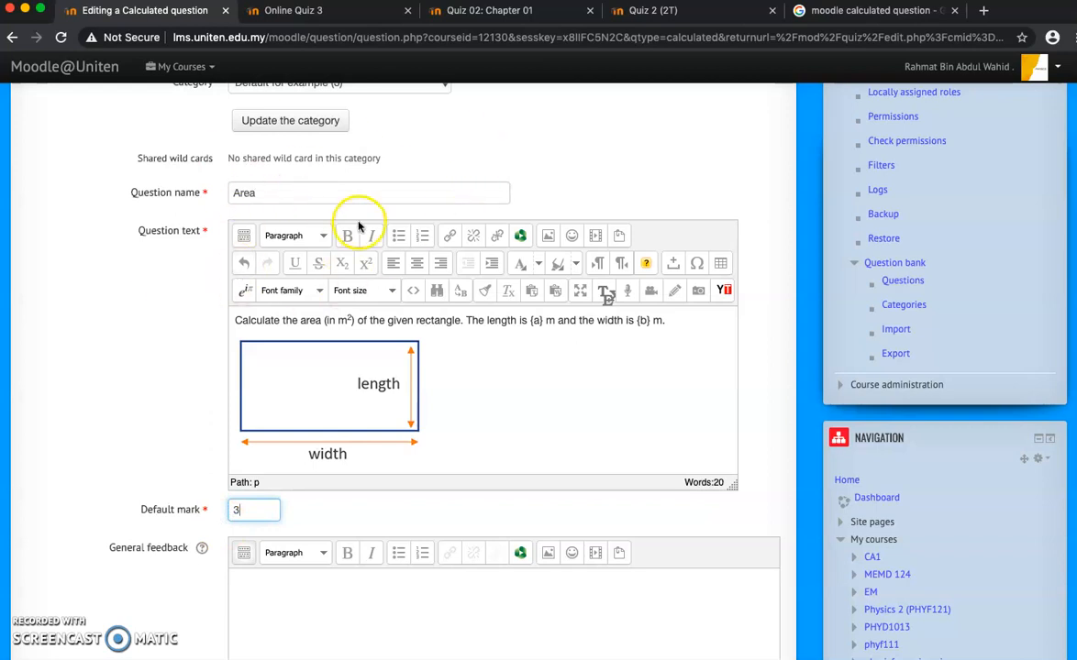
Step: Enter {a} * {b} as the Answer 1 formula and set its grade to 100%
{"action": "scroll", "coordinate": [79, 478], "scroll_direction": "down", "scroll_amount": 10}
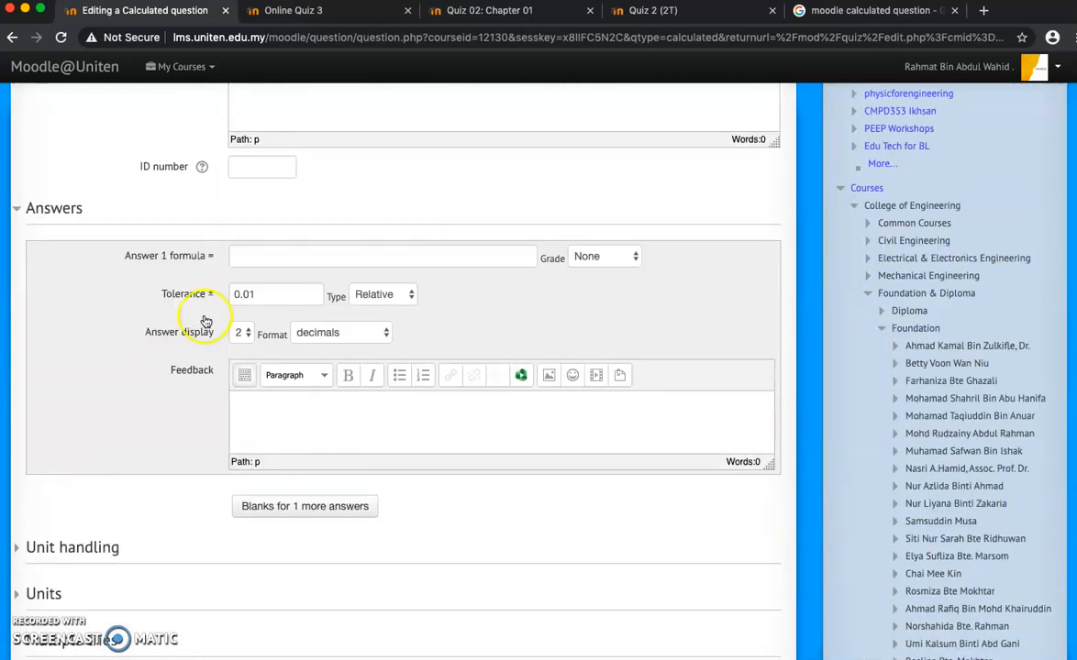
{"action": "left_click", "coordinate": [266, 252]}
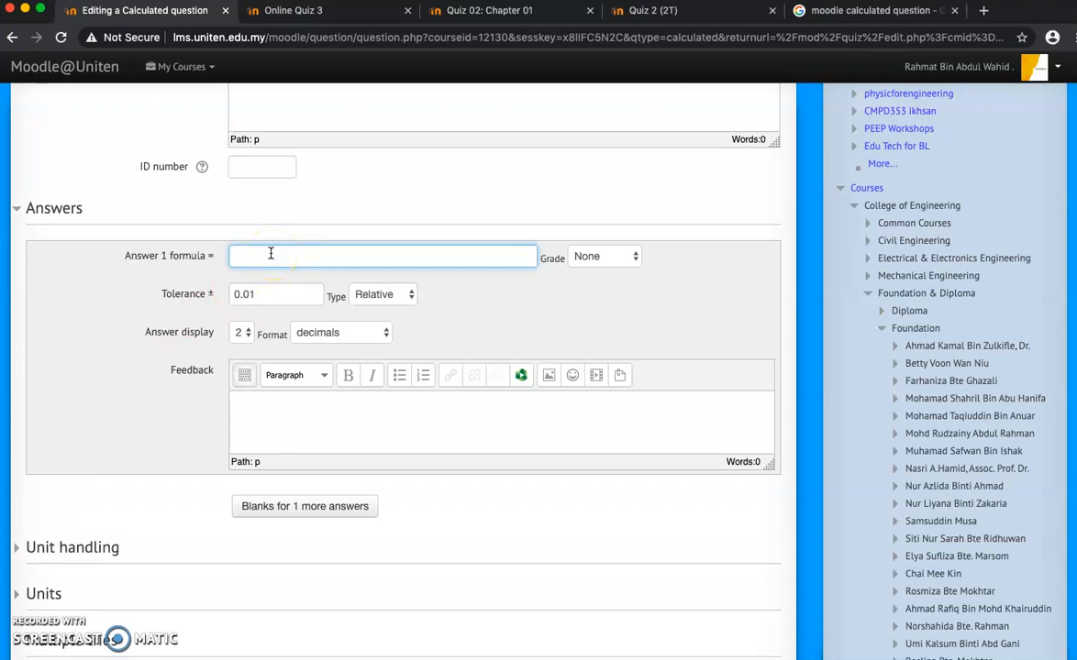
{"action": "scroll", "coordinate": [271, 253], "scroll_direction": "up", "scroll_amount": 10}
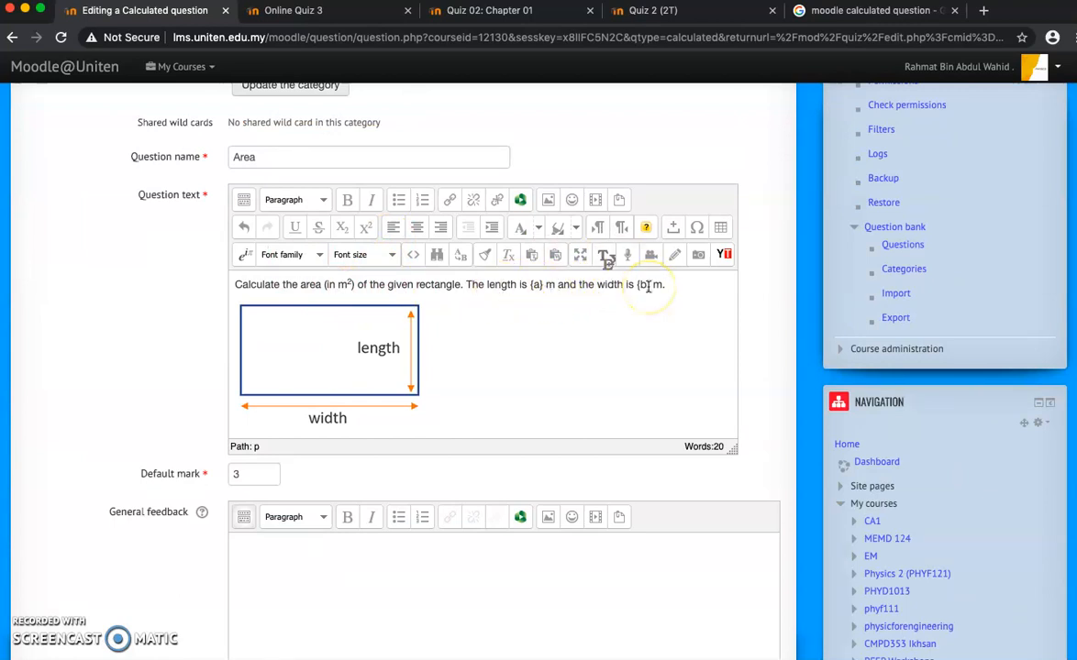
{"action": "scroll", "coordinate": [598, 292], "scroll_direction": "down", "scroll_amount": 1}
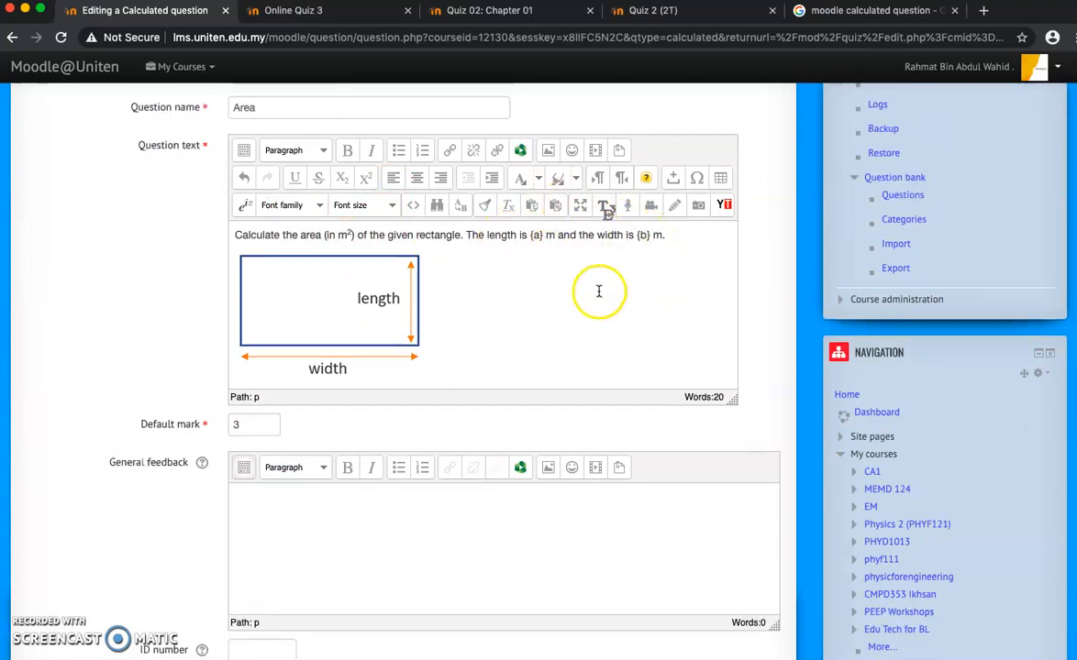
{"action": "scroll", "coordinate": [599, 292], "scroll_direction": "down", "scroll_amount": 5}
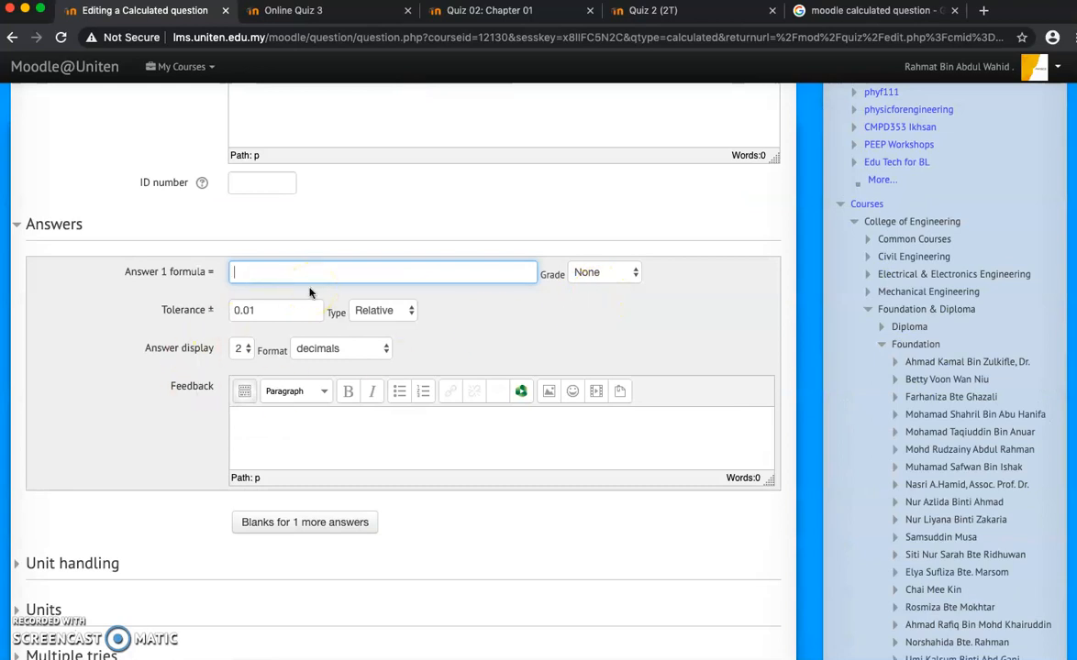
{"action": "type", "text": "a} * {b}"}
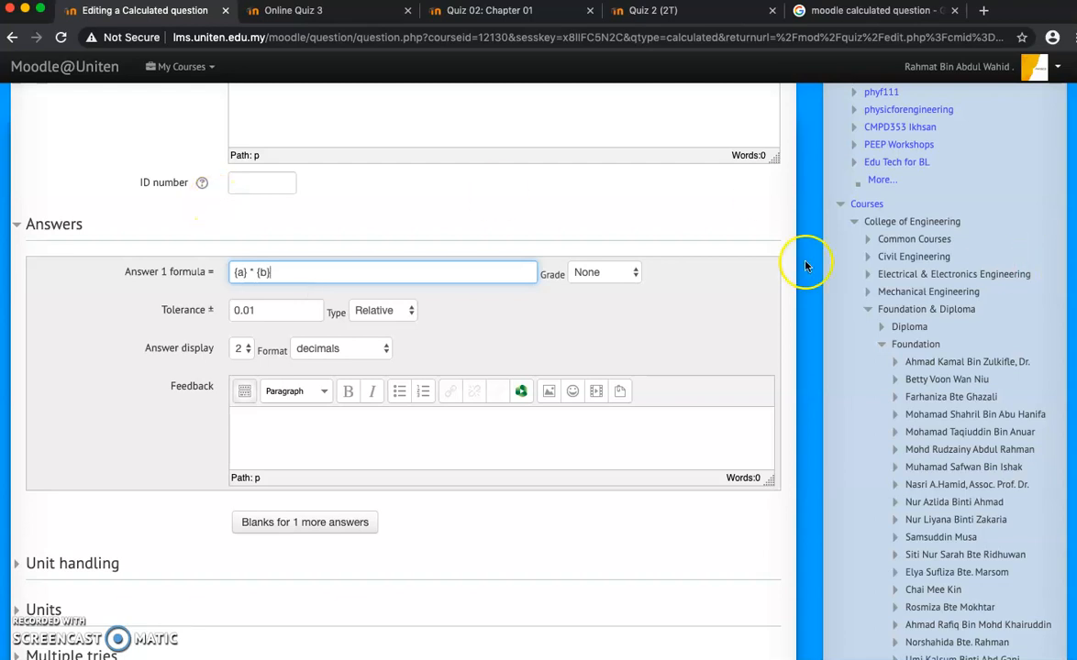
{"action": "left_click", "coordinate": [579, 273]}
{"action": "left_click", "coordinate": [587, 287]}
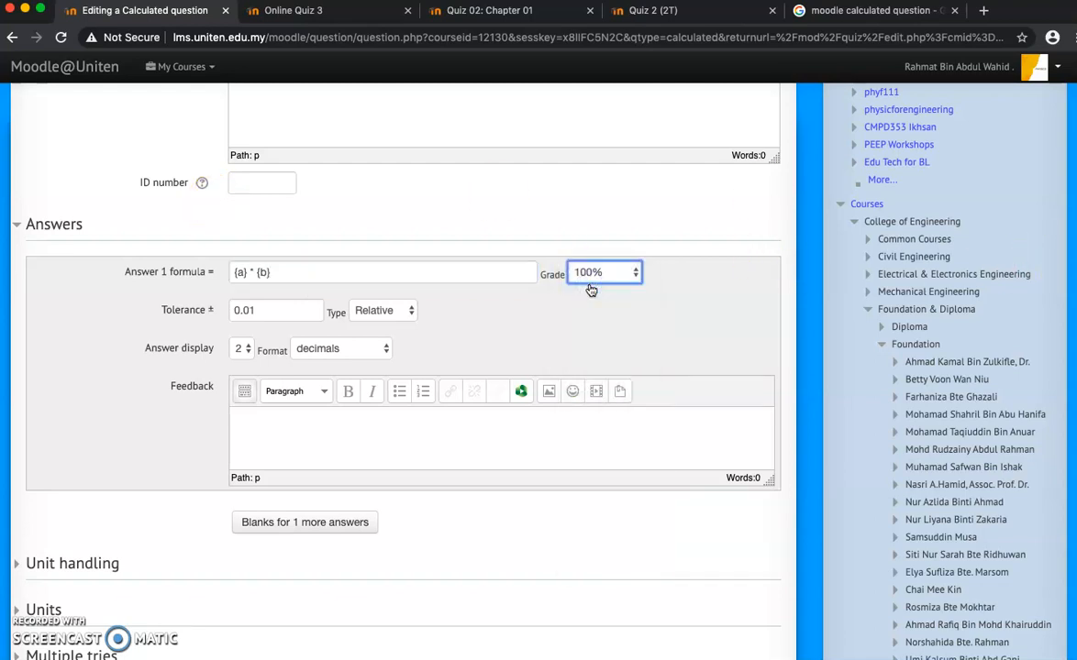
Step: Save the calculated question and proceed to its wildcards dataset properties
{"action": "scroll", "coordinate": [569, 337], "scroll_direction": "up", "scroll_amount": 4}
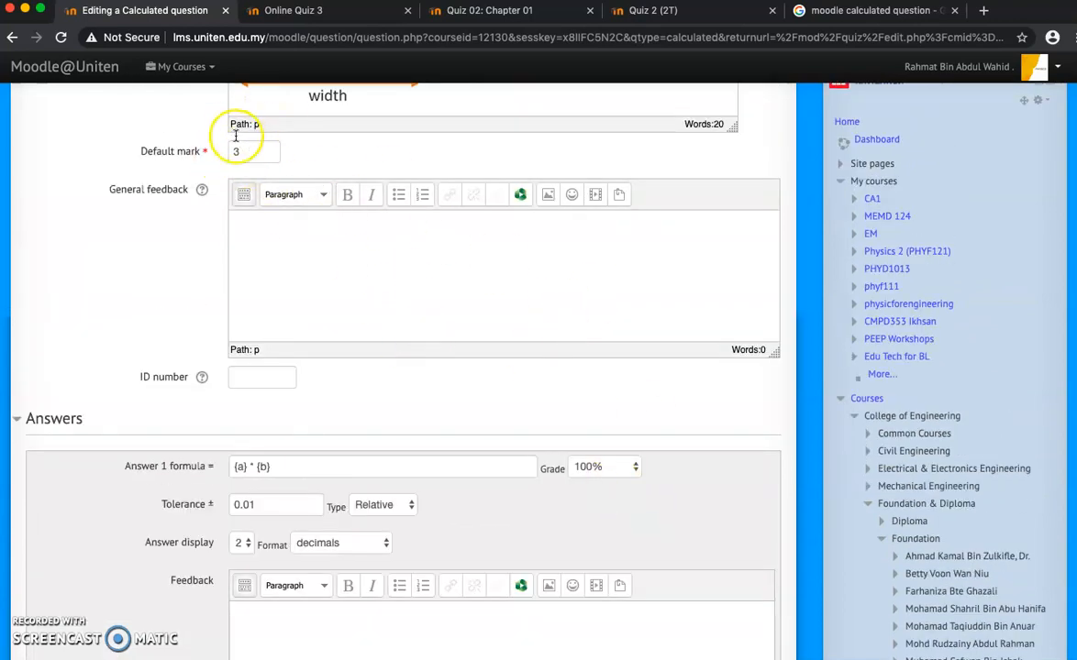
{"action": "scroll", "coordinate": [596, 463], "scroll_direction": "down", "scroll_amount": 15}
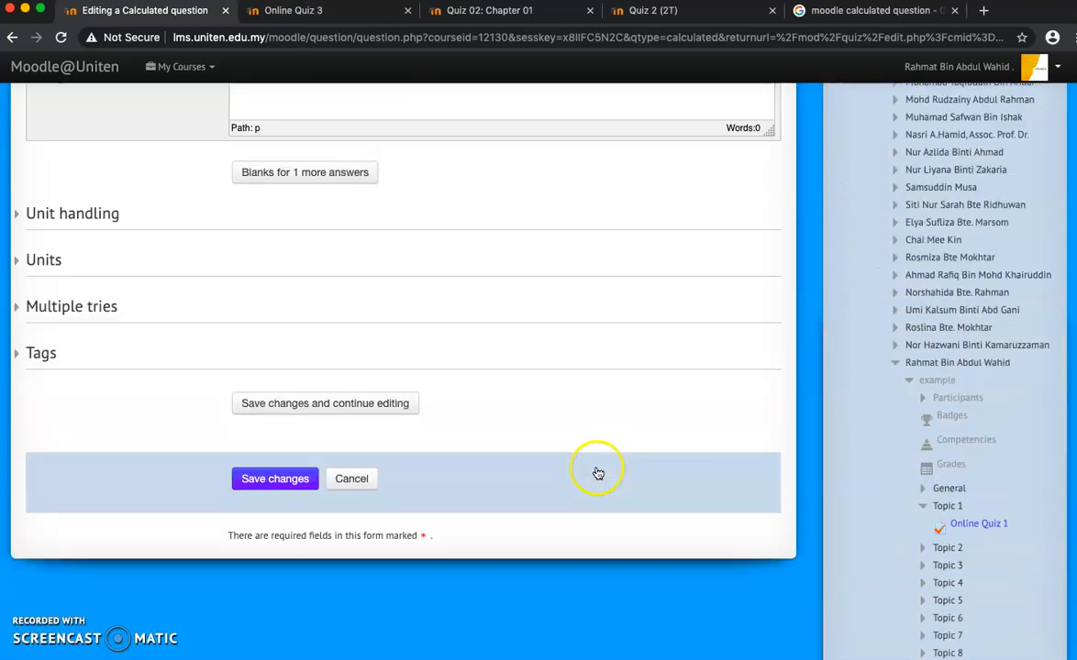
{"action": "left_click", "coordinate": [302, 479]}
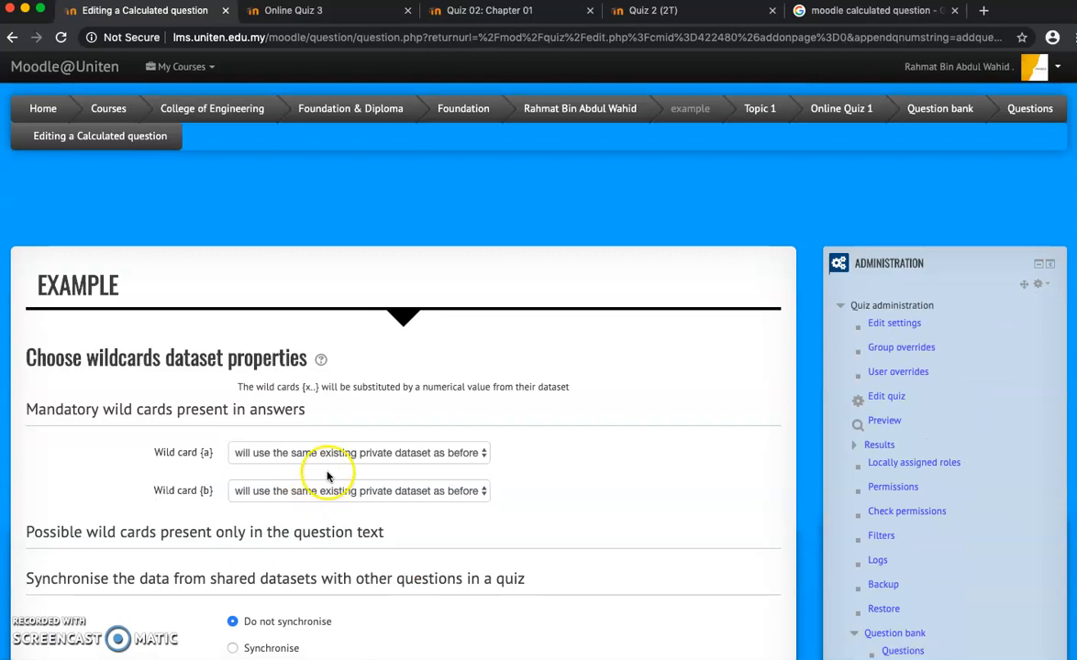
Step: Set wild cards {a} and {b} to "will use a new shared dataset"
{"action": "left_click", "coordinate": [329, 463]}
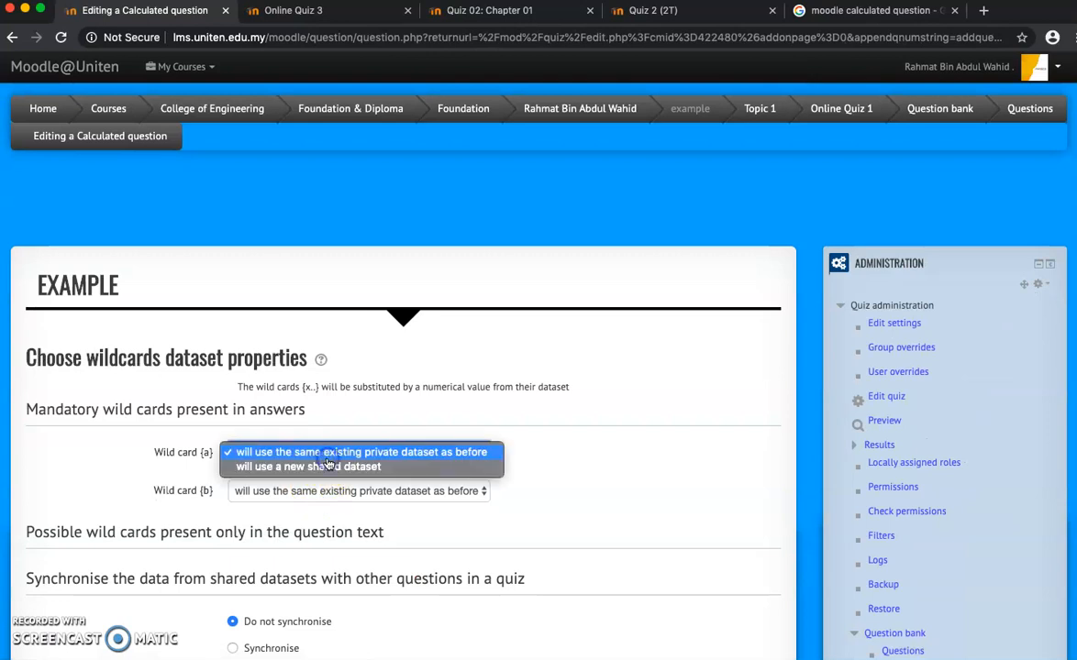
{"action": "left_click", "coordinate": [319, 466]}
{"action": "left_click", "coordinate": [337, 493]}
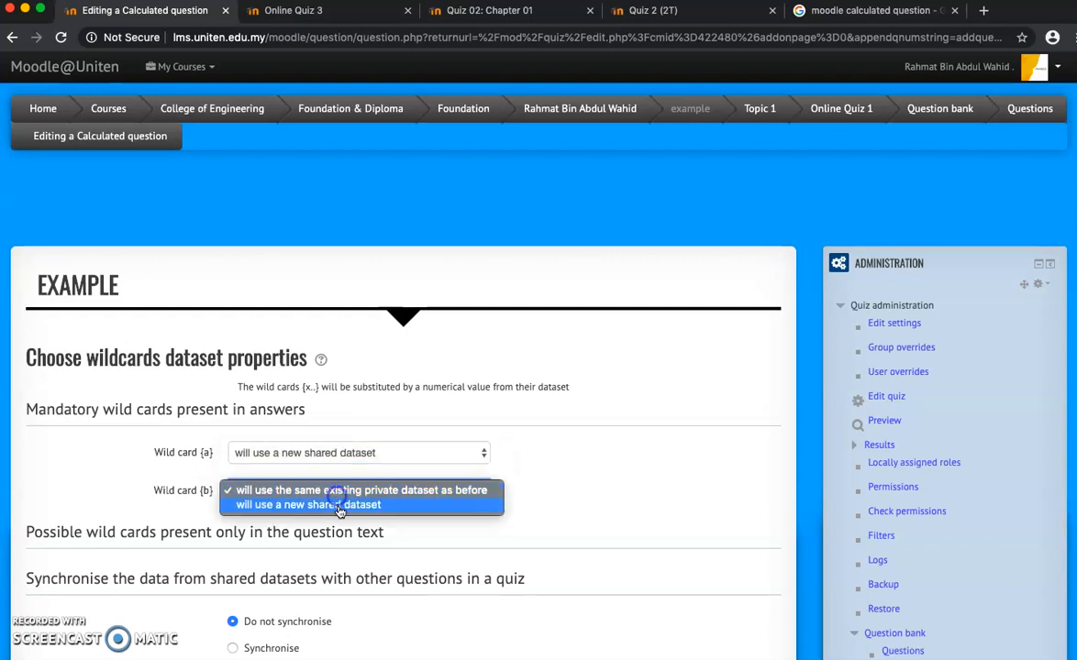
{"action": "left_click", "coordinate": [341, 506]}
{"action": "scroll", "coordinate": [341, 512], "scroll_direction": "down", "scroll_amount": 1}
{"action": "scroll", "coordinate": [341, 513], "scroll_direction": "down", "scroll_amount": 4}
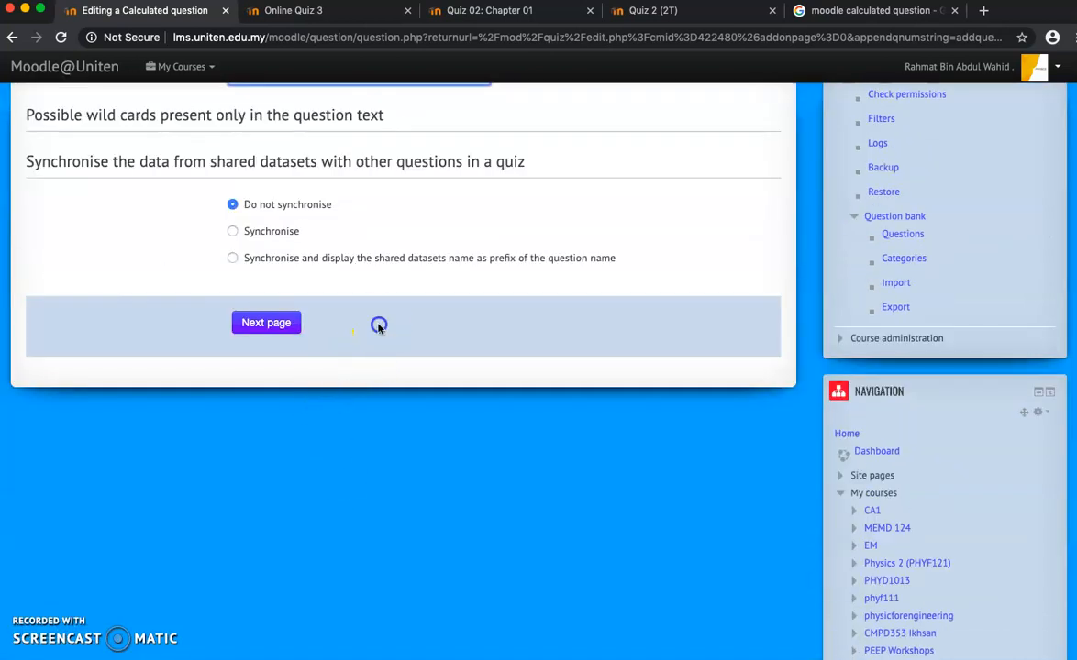
Step: Keep the shared datasets on "Do not synchronise" and proceed to editing the wildcards datasets
{"action": "scroll", "coordinate": [377, 325], "scroll_direction": "up", "scroll_amount": 2}
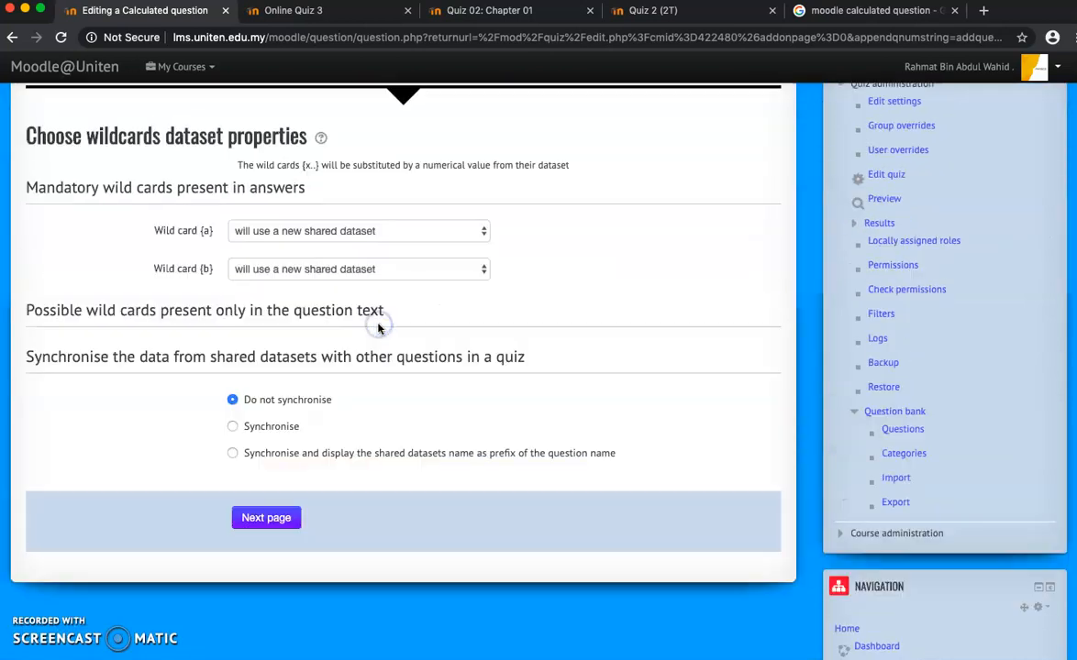
{"action": "left_click", "coordinate": [272, 430]}
{"action": "left_click", "coordinate": [262, 404]}
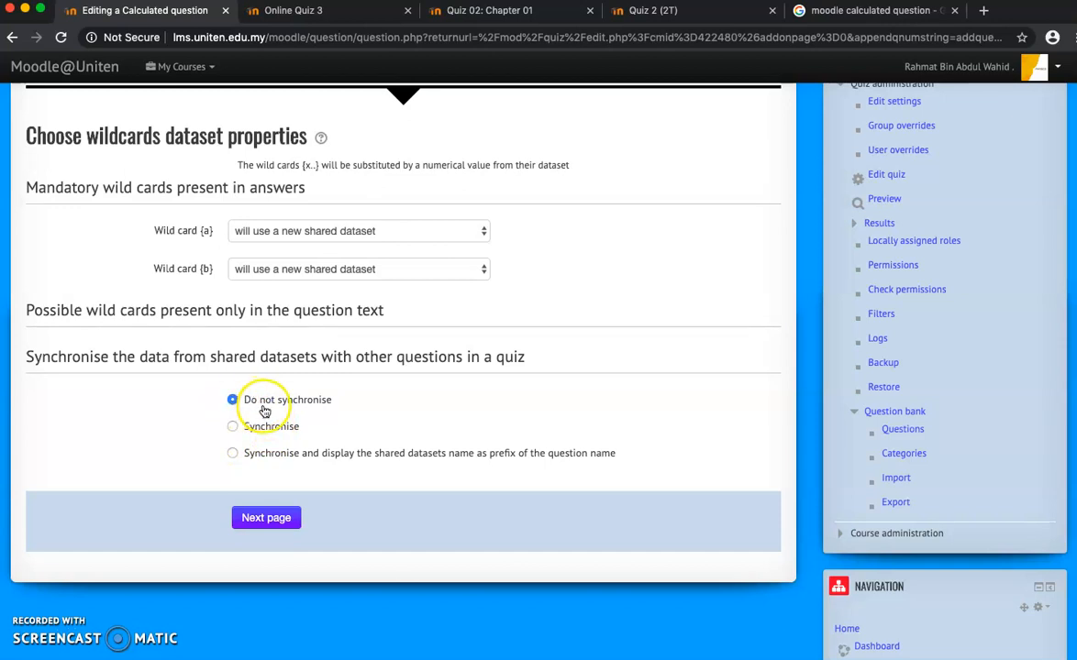
{"action": "left_click", "coordinate": [280, 525]}
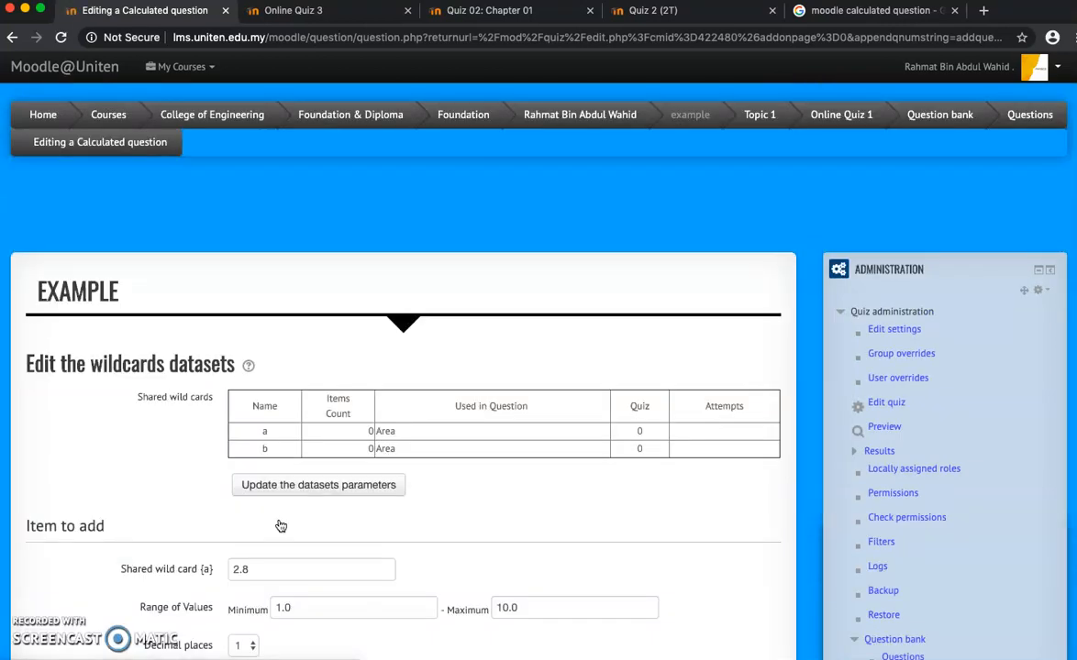
Step: Set the range of values for shared wild card {a} to minimum 3.0 and maximum 5.5
{"action": "scroll", "coordinate": [281, 527], "scroll_direction": "down", "scroll_amount": 6}
{"action": "scroll", "coordinate": [280, 526], "scroll_direction": "up", "scroll_amount": 1}
{"action": "scroll", "coordinate": [272, 221], "scroll_direction": "up", "scroll_amount": 3}
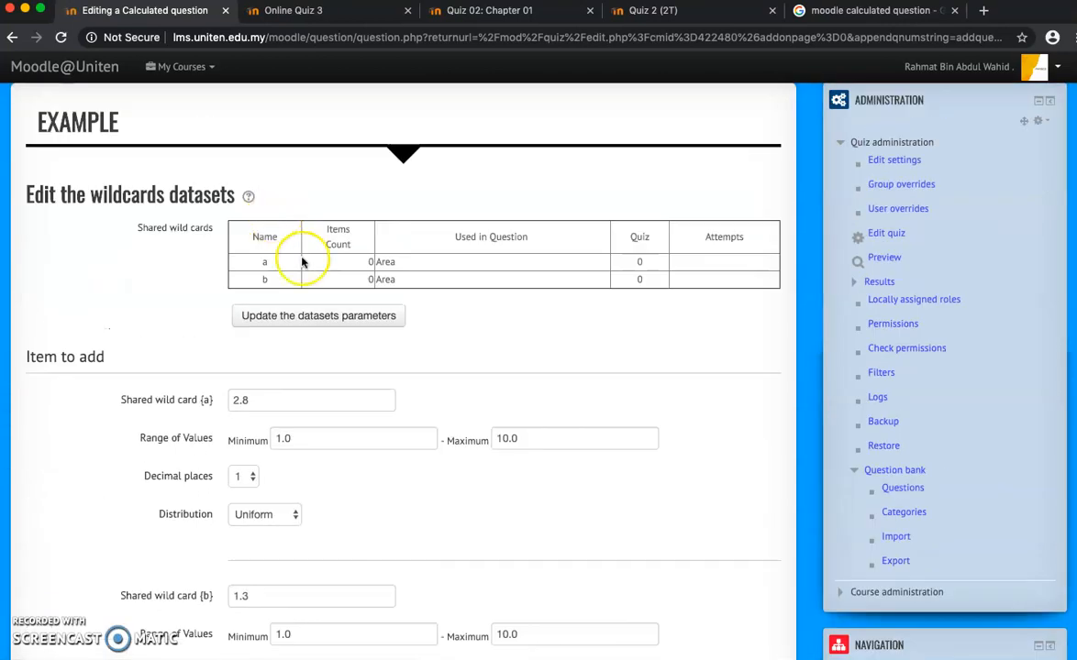
{"action": "double_click", "coordinate": [306, 440]}
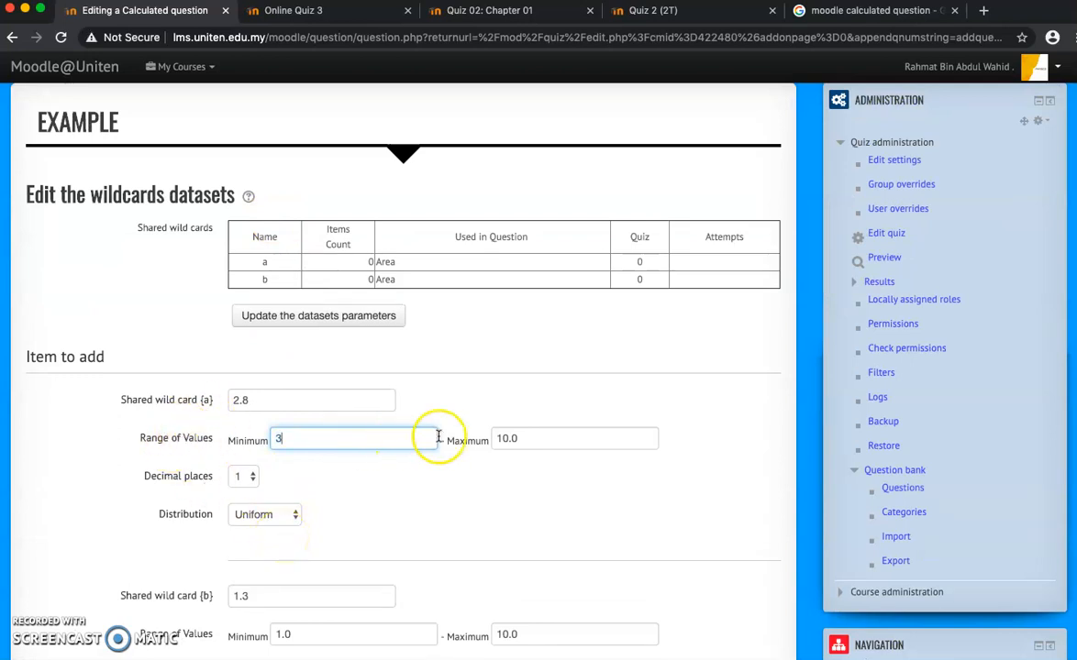
{"action": "left_click", "coordinate": [493, 443]}
{"action": "left_click", "coordinate": [305, 440]}
{"action": "type", "text": "."}
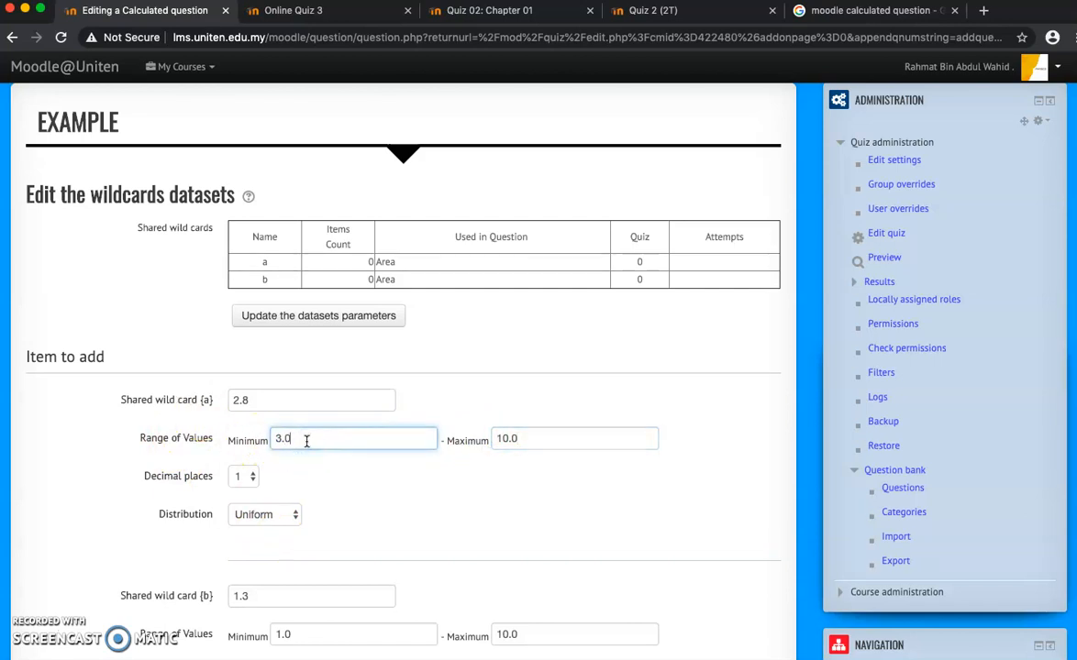
{"action": "left_click_drag", "start_coordinate": [532, 443], "coordinate": [478, 444]}
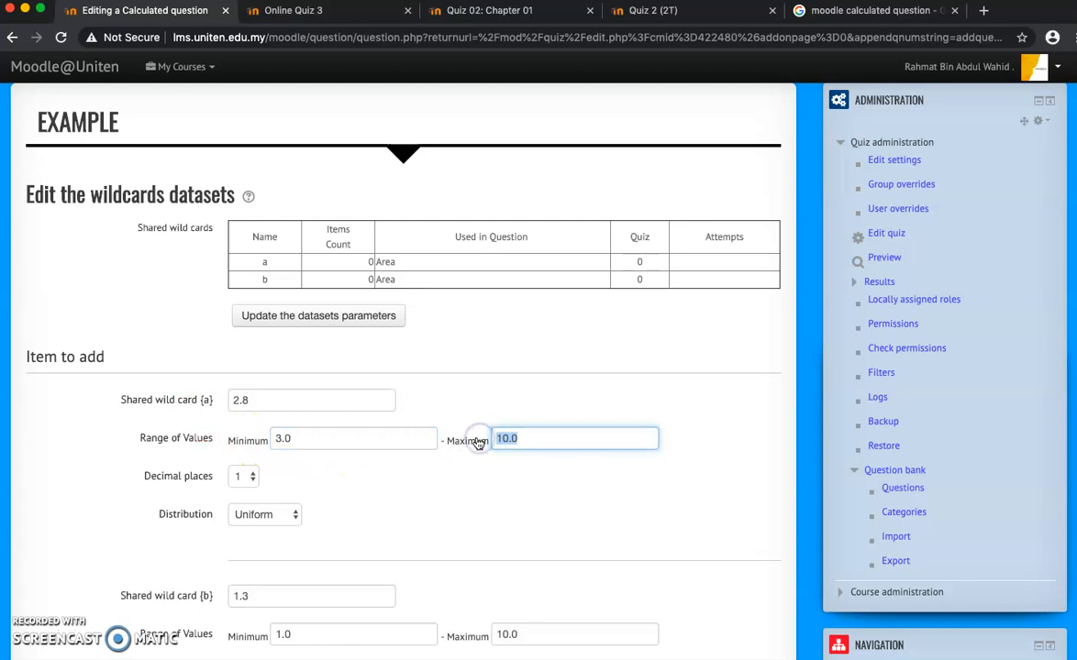
{"action": "type", "text": "5.5"}
Step: Set the range of values for shared wild card {b} to minimum 12.0 and maximum 18.0
{"action": "scroll", "coordinate": [456, 416], "scroll_direction": "down", "scroll_amount": 5}
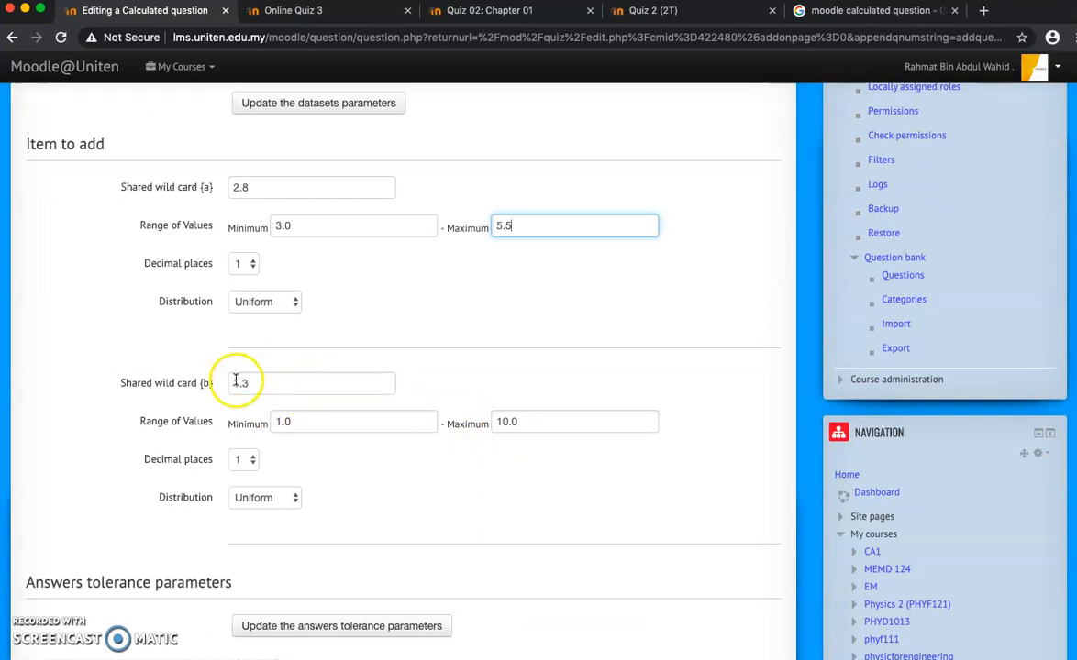
{"action": "left_click", "coordinate": [238, 422]}
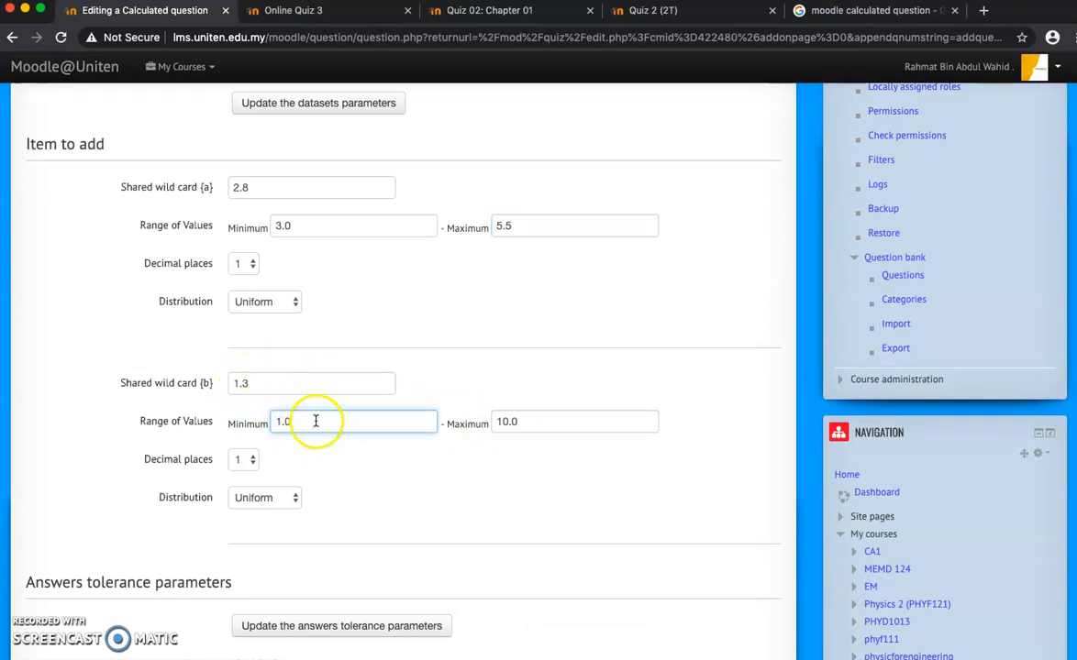
{"action": "left_click", "coordinate": [198, 424]}
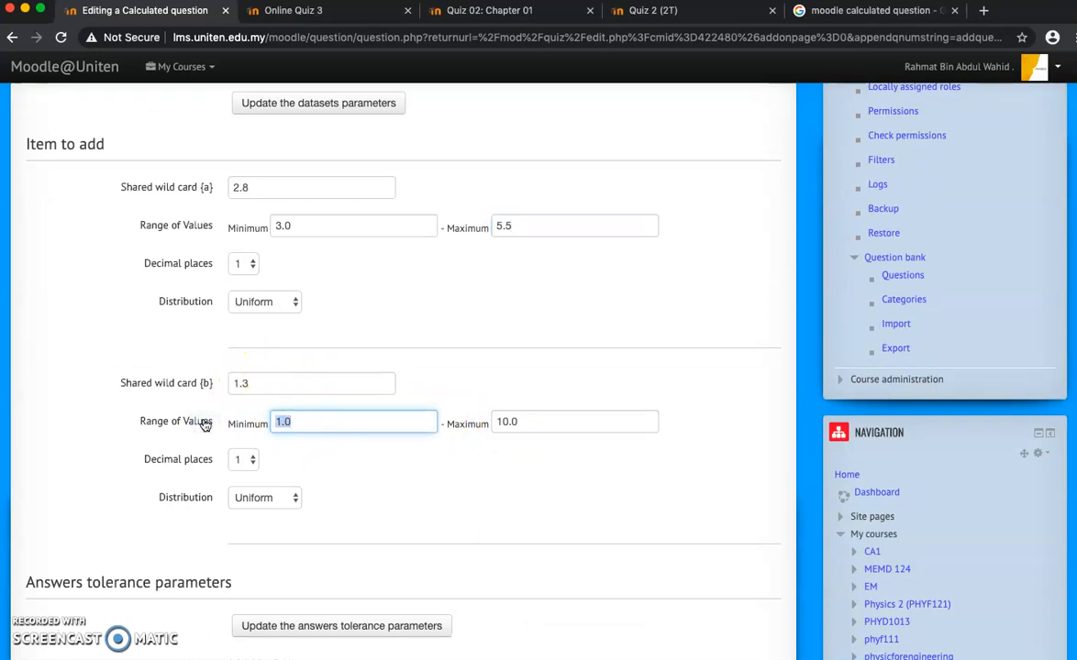
{"action": "type", "text": "12.0"}
{"action": "key", "text": "Tab"}
{"action": "type", "text": "1"}
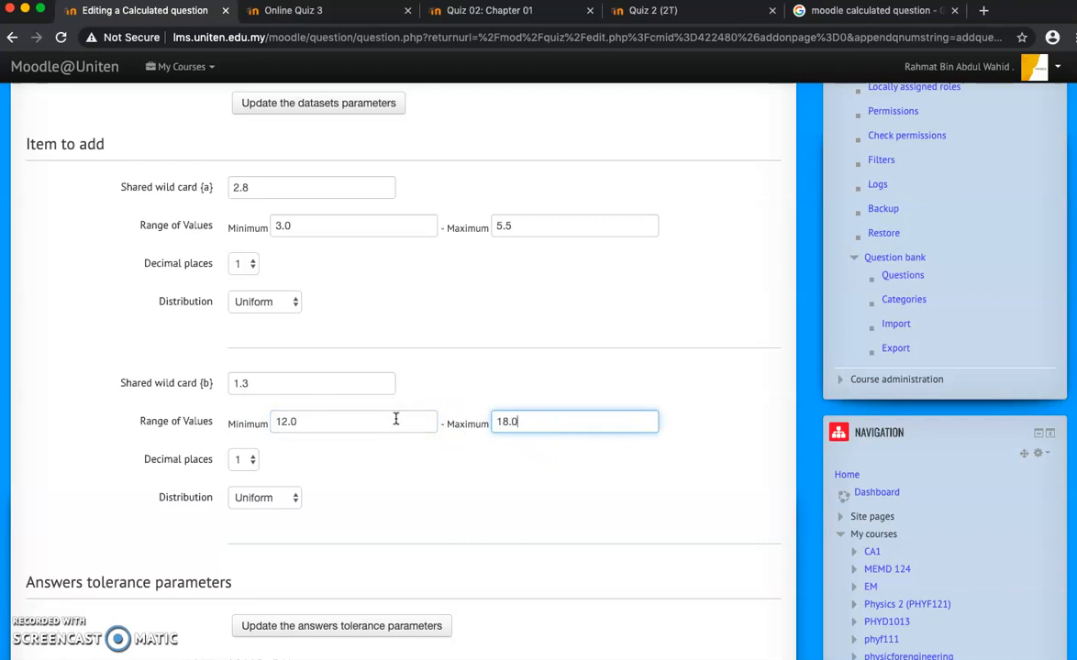
{"action": "left_click", "coordinate": [471, 513]}
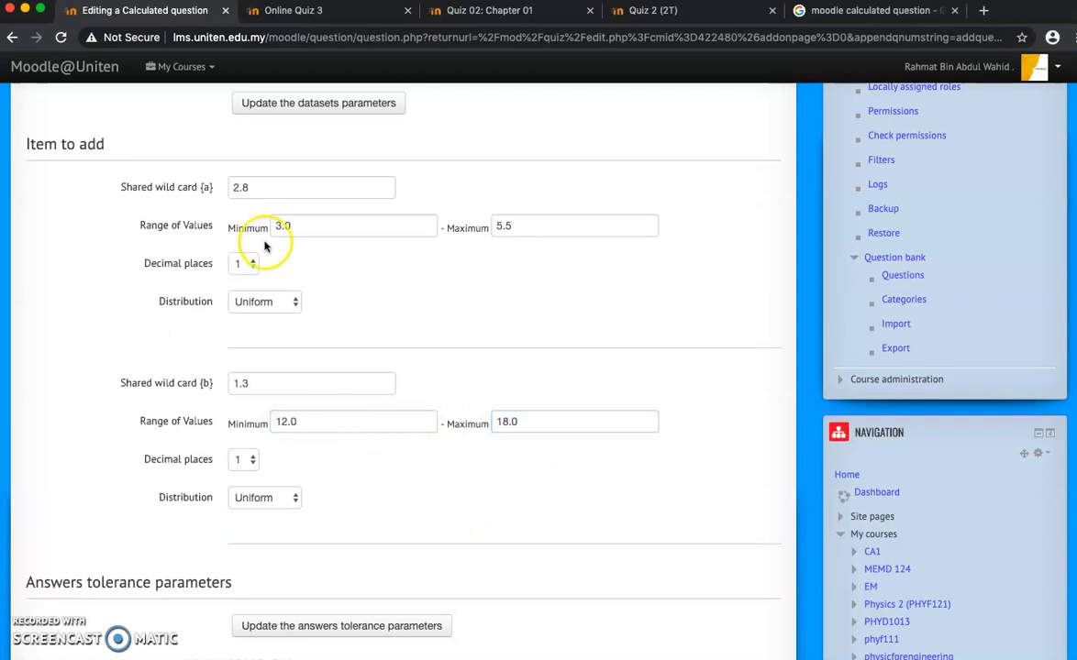
{"action": "left_click", "coordinate": [238, 266]}
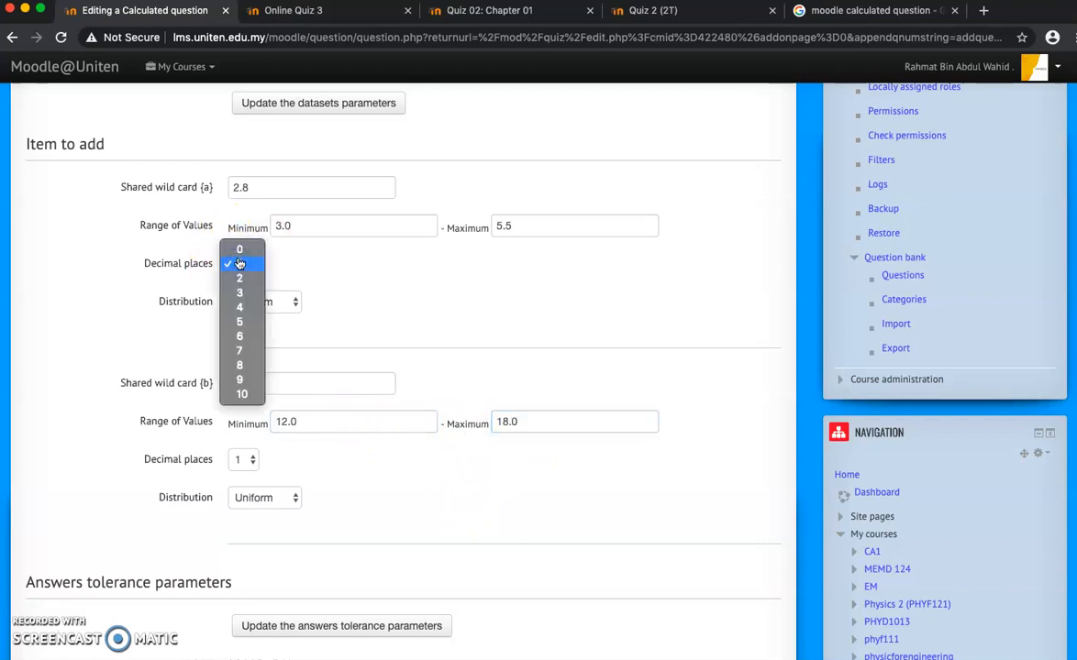
{"action": "left_click", "coordinate": [308, 274]}
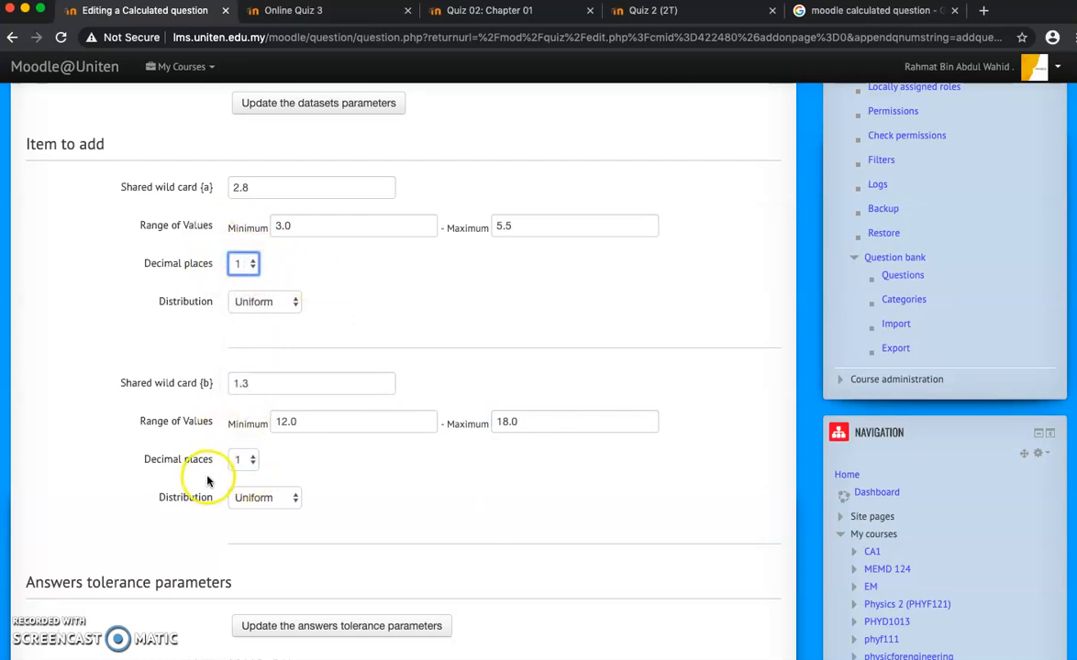
Step: Add 30 new sets of wild card values to the calculated question
{"action": "scroll", "coordinate": [207, 479], "scroll_direction": "down", "scroll_amount": 4}
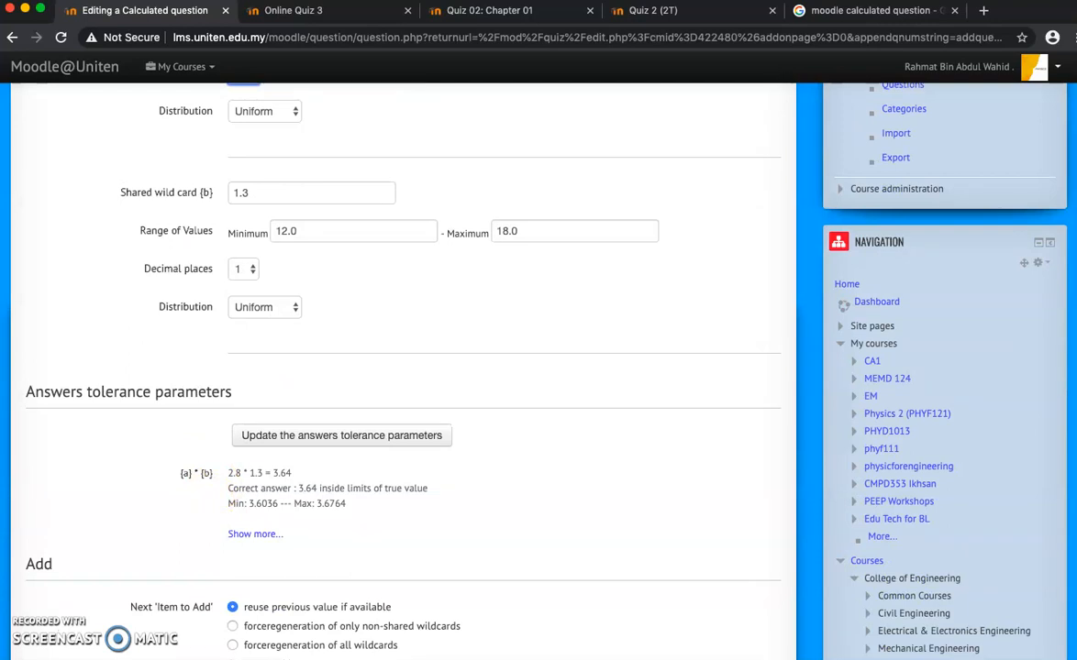
{"action": "scroll", "coordinate": [404, 367], "scroll_direction": "down", "scroll_amount": 5}
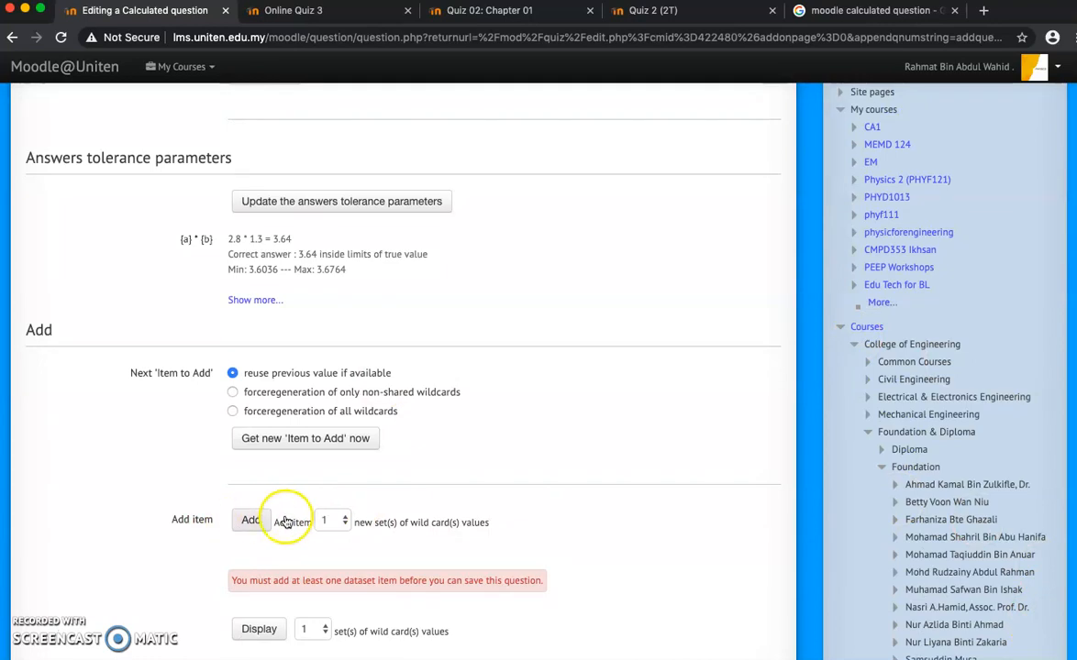
{"action": "left_click", "coordinate": [325, 520]}
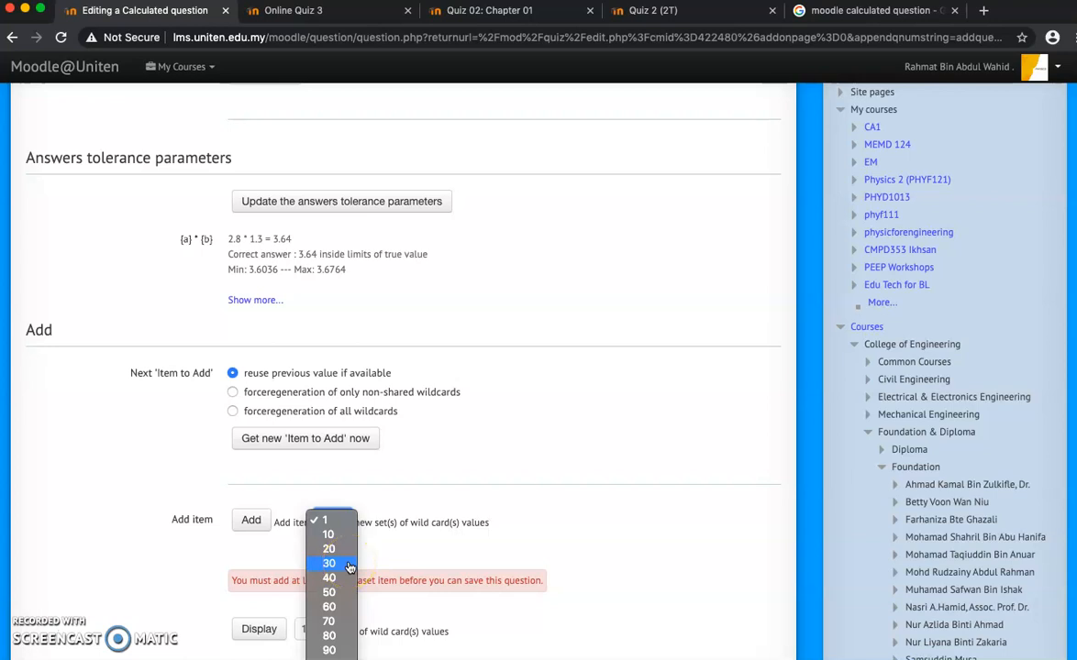
{"action": "left_click", "coordinate": [349, 565]}
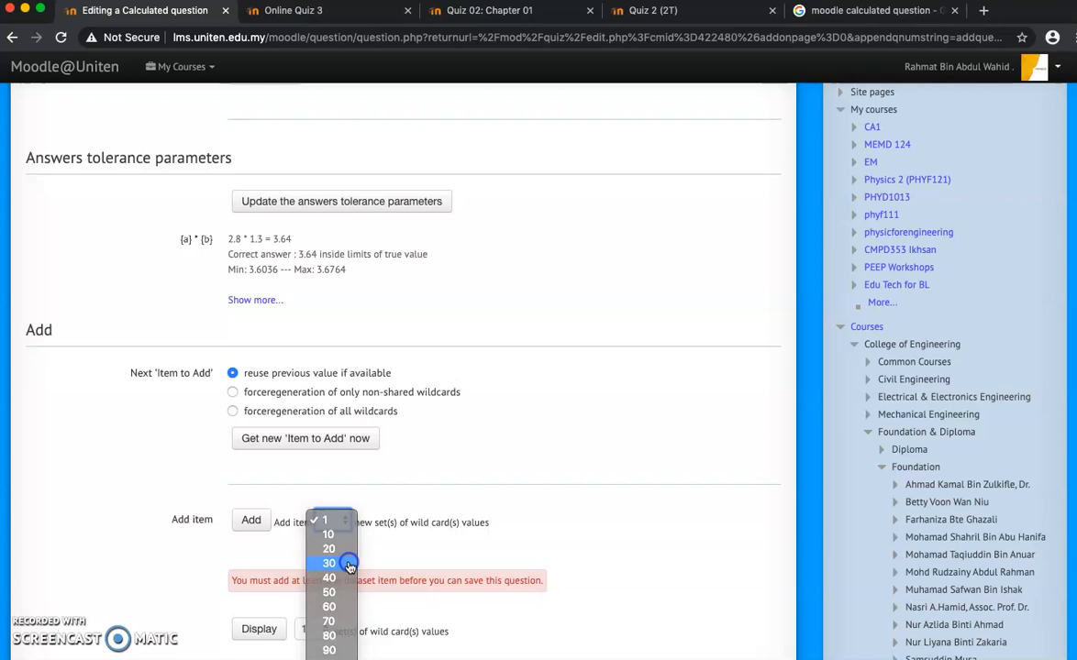
{"action": "left_click", "coordinate": [253, 521]}
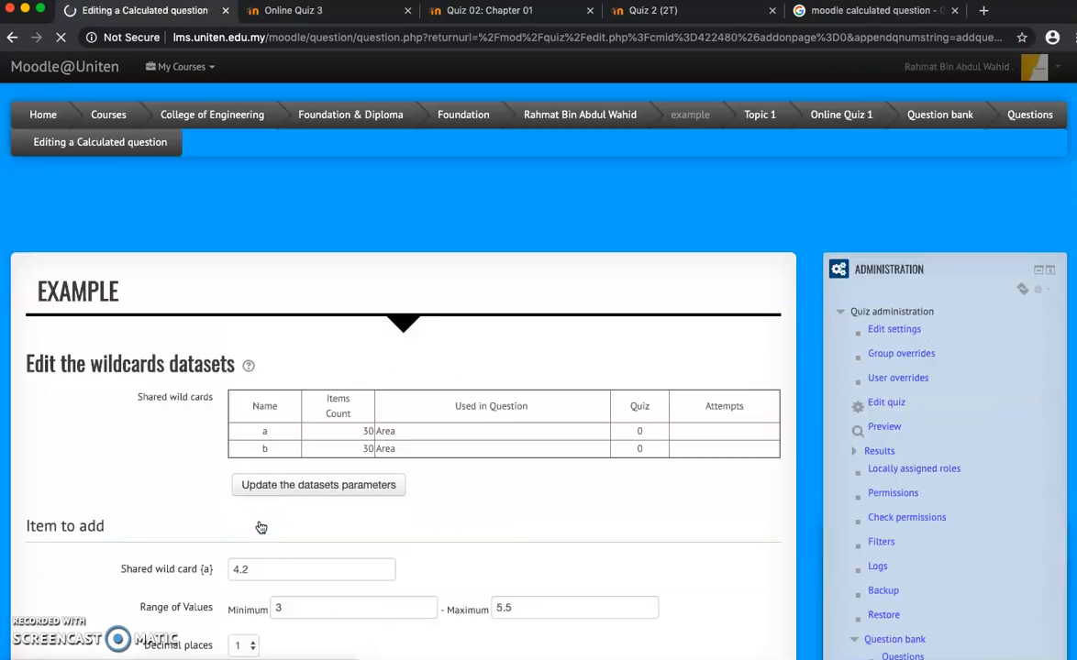
Step: Preview the Area question twice to compare the length and width values substituted for the wild cards
{"action": "scroll", "coordinate": [260, 528], "scroll_direction": "down", "scroll_amount": 15}
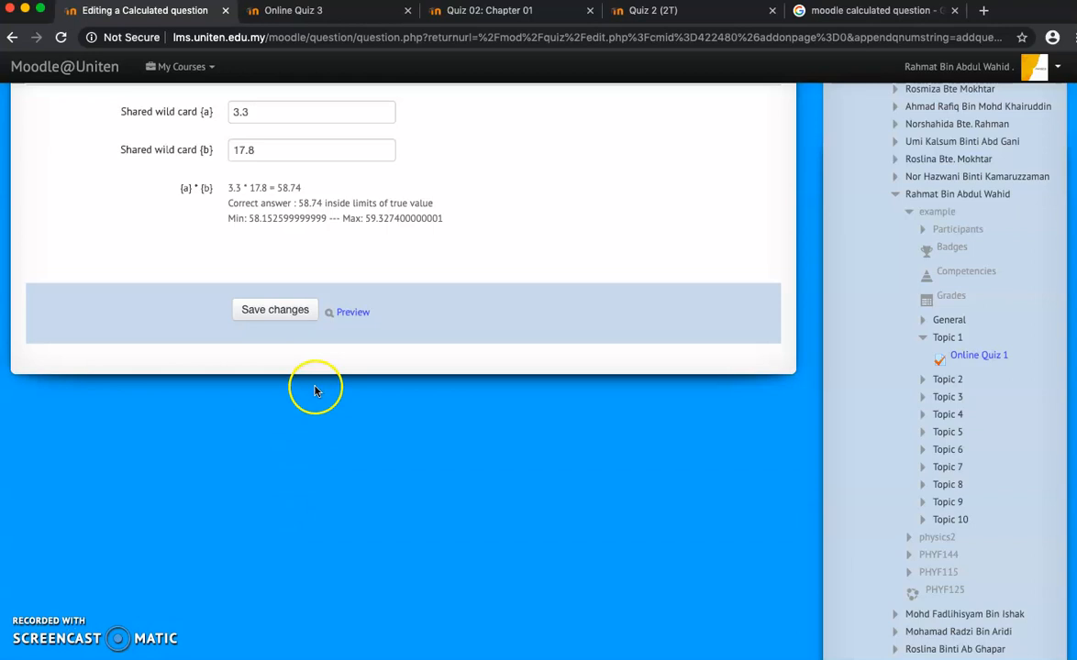
{"action": "left_click", "coordinate": [352, 332]}
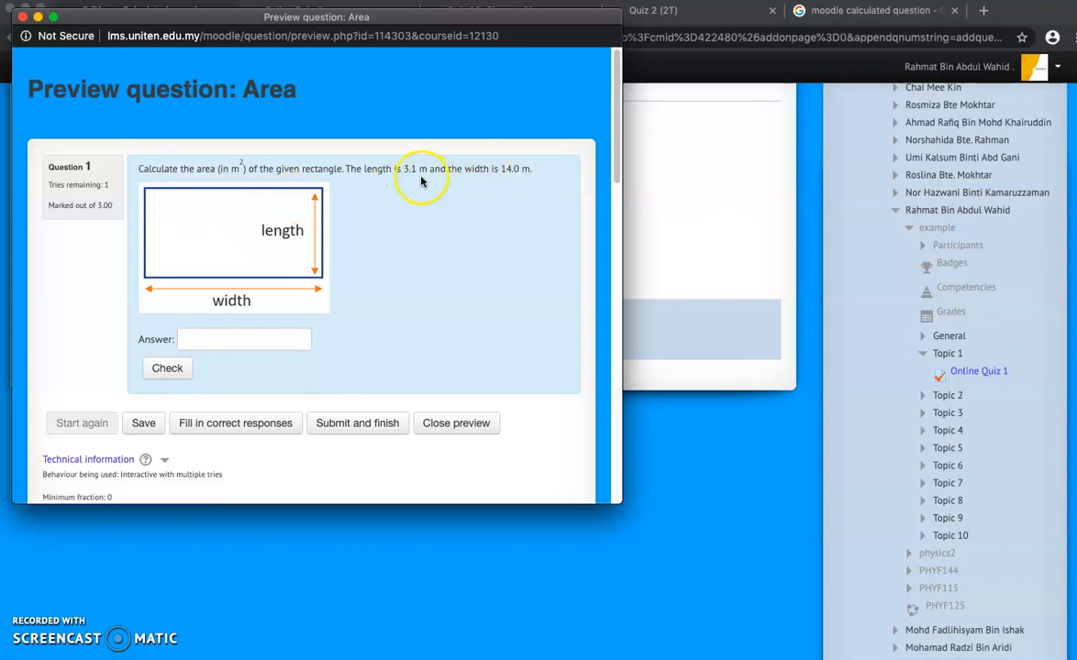
{"action": "left_click_drag", "start_coordinate": [405, 170], "coordinate": [413, 171]}
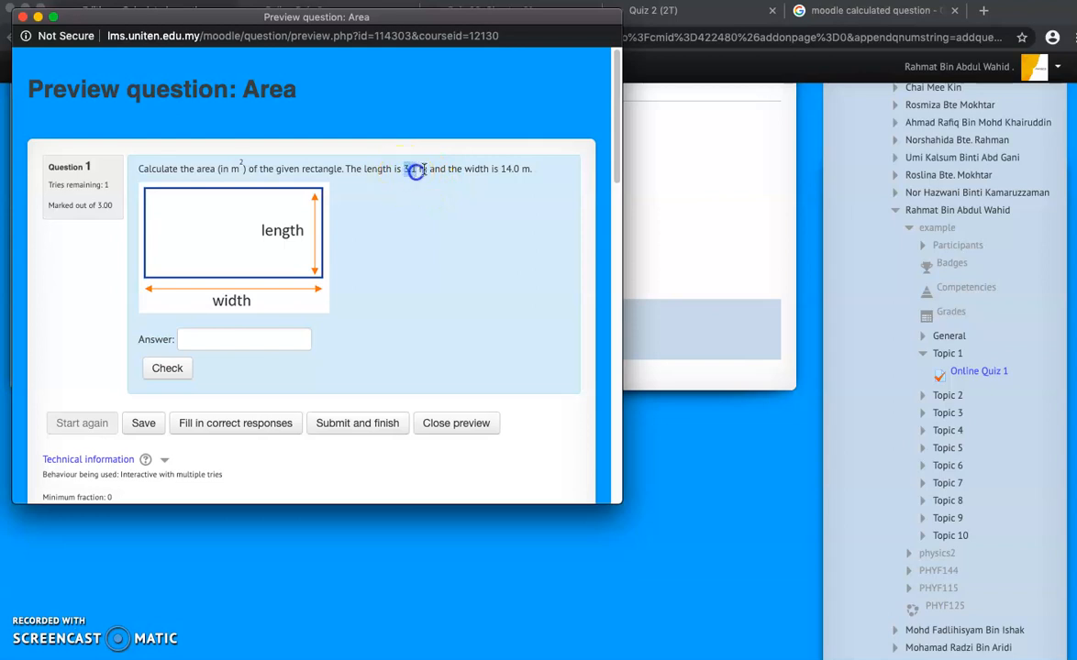
{"action": "left_click_drag", "start_coordinate": [500, 171], "coordinate": [519, 171]}
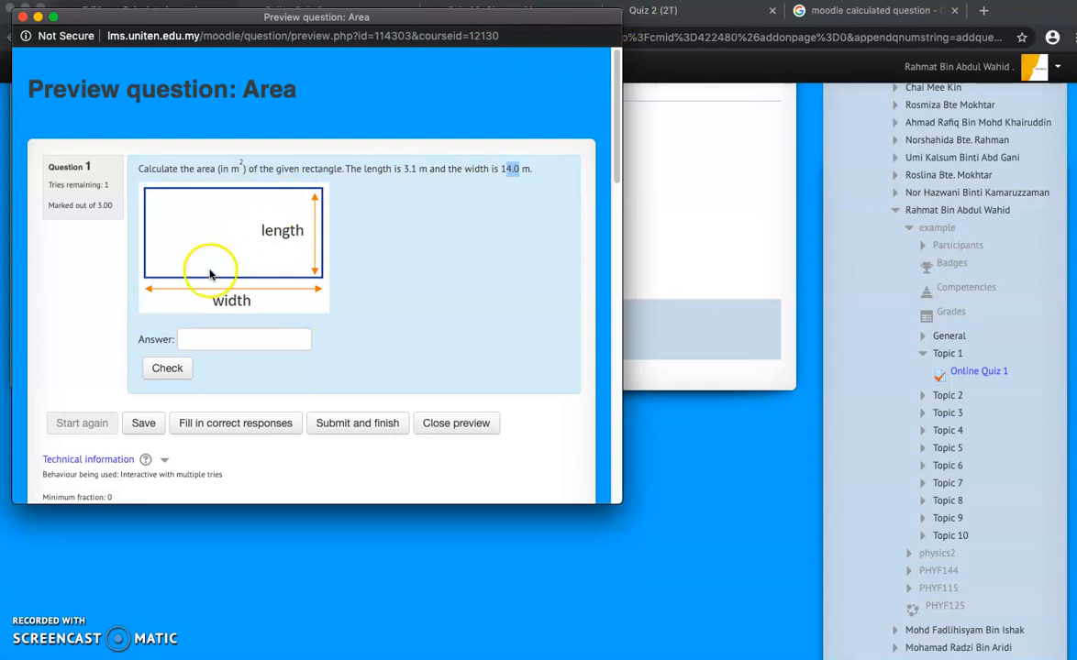
{"action": "left_click", "coordinate": [23, 17]}
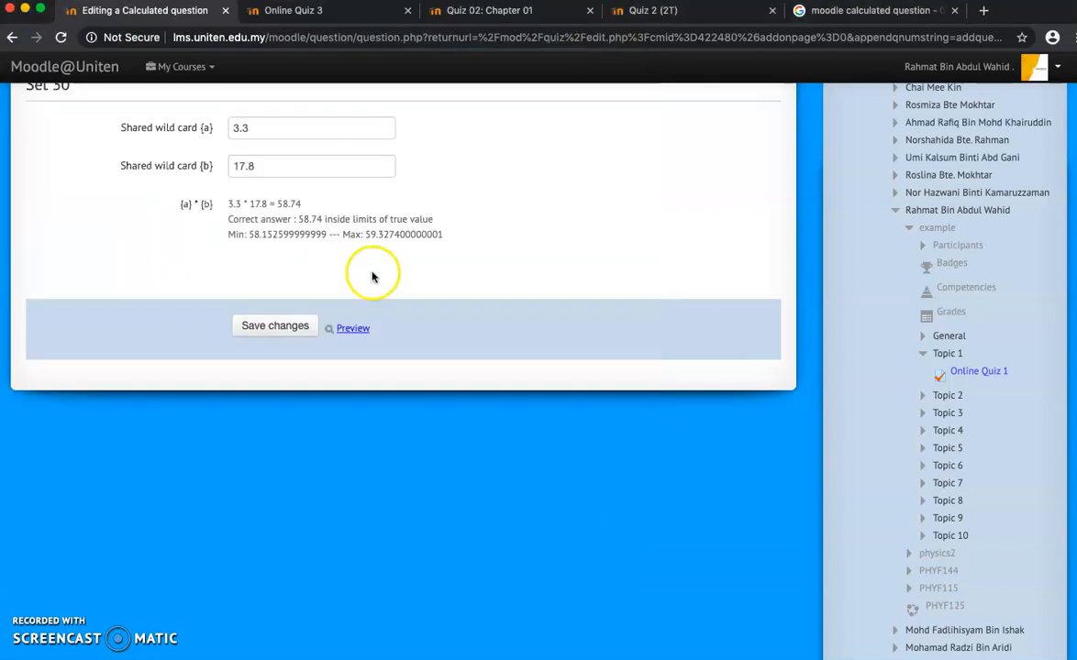
{"action": "left_click", "coordinate": [364, 328]}
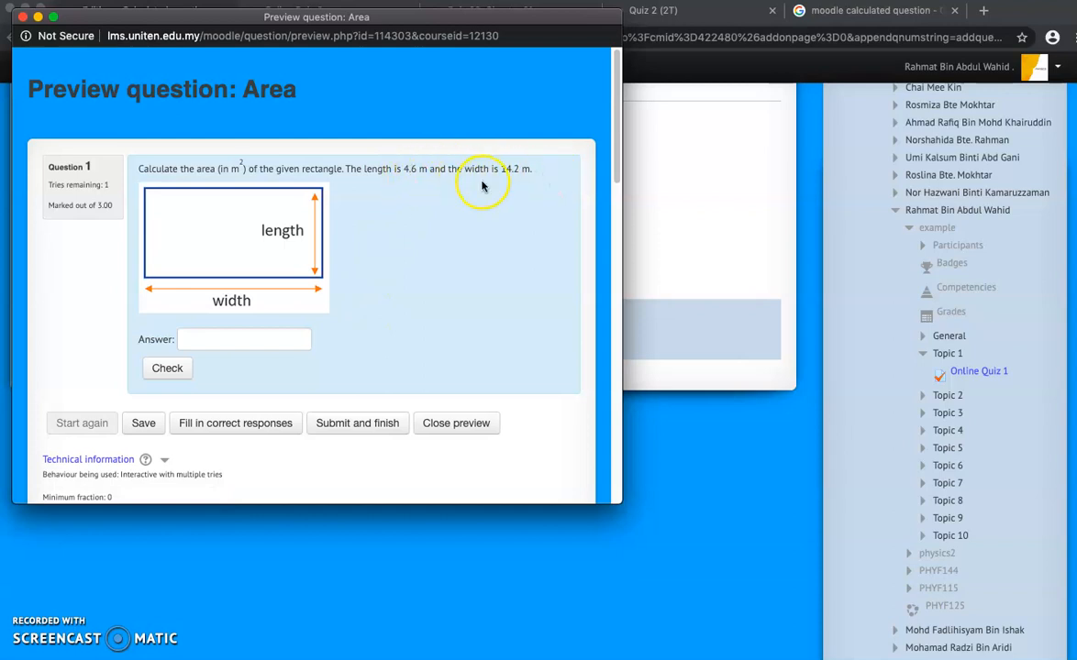
{"action": "left_click", "coordinate": [23, 16]}
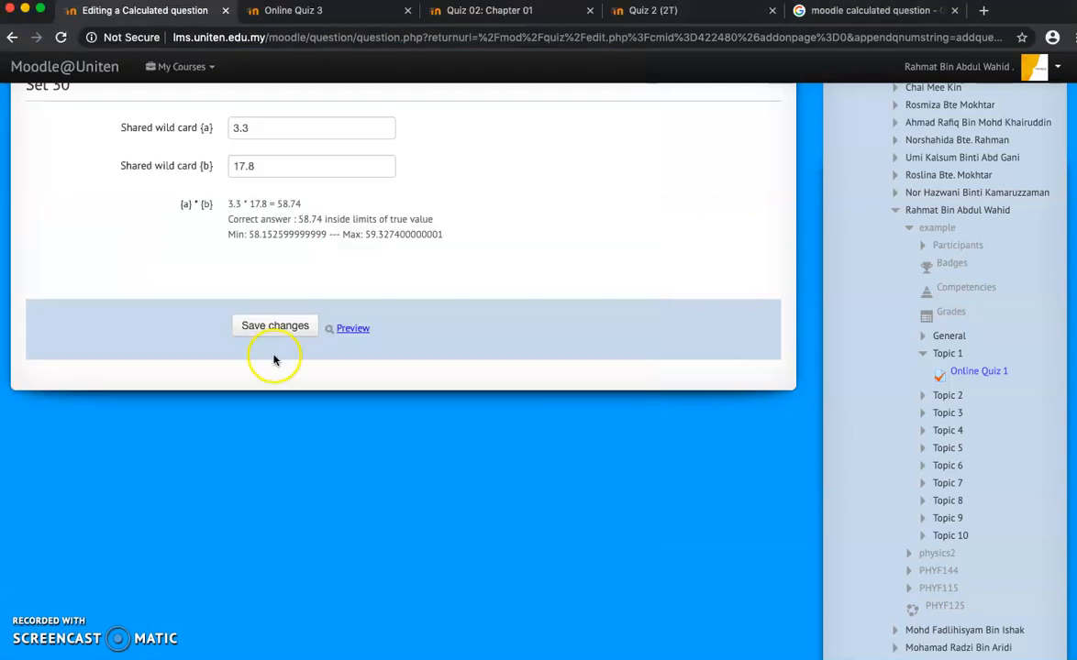
Step: Save the calculated question's wild card datasets and start a preview attempt of Online Quiz 1
{"action": "left_click", "coordinate": [301, 369]}
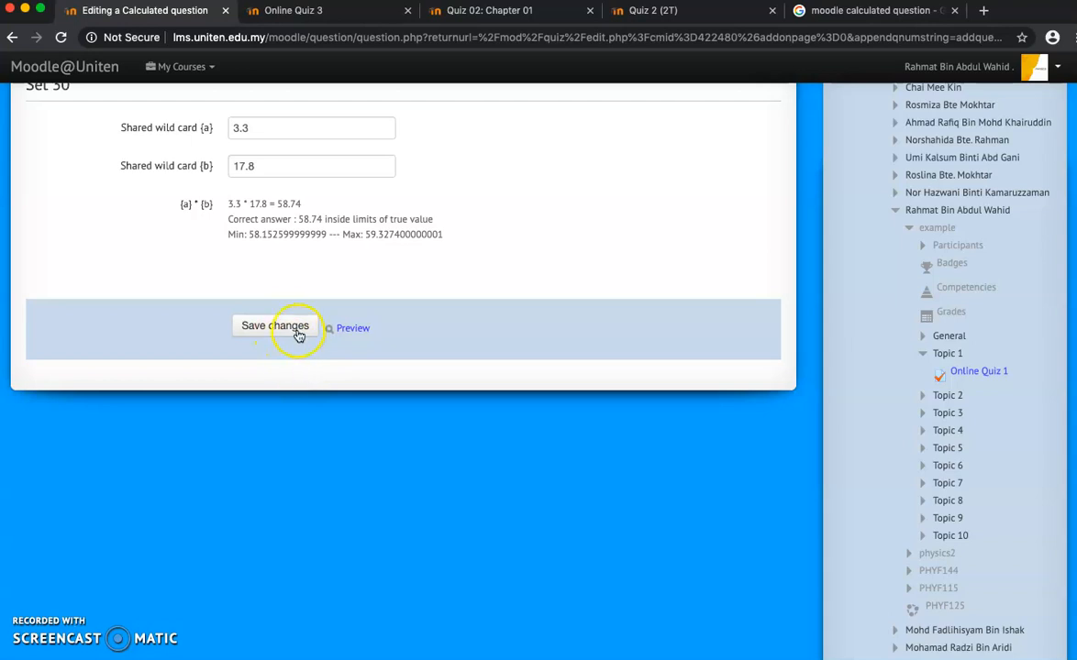
{"action": "left_click", "coordinate": [298, 334]}
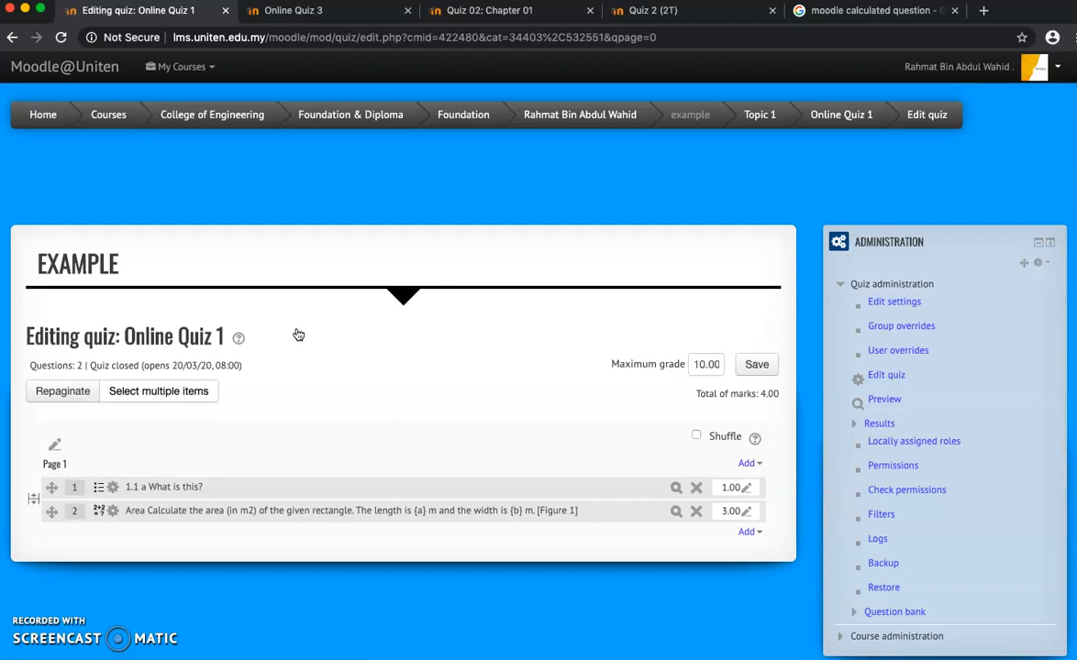
{"action": "left_click", "coordinate": [885, 401]}
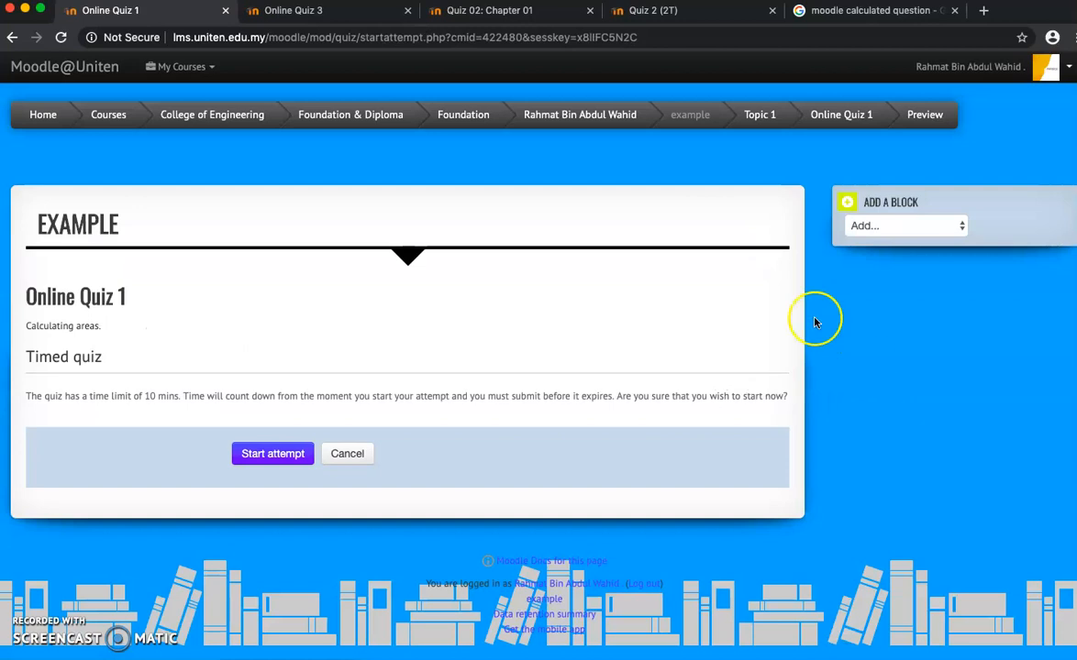
{"action": "left_click", "coordinate": [258, 456]}
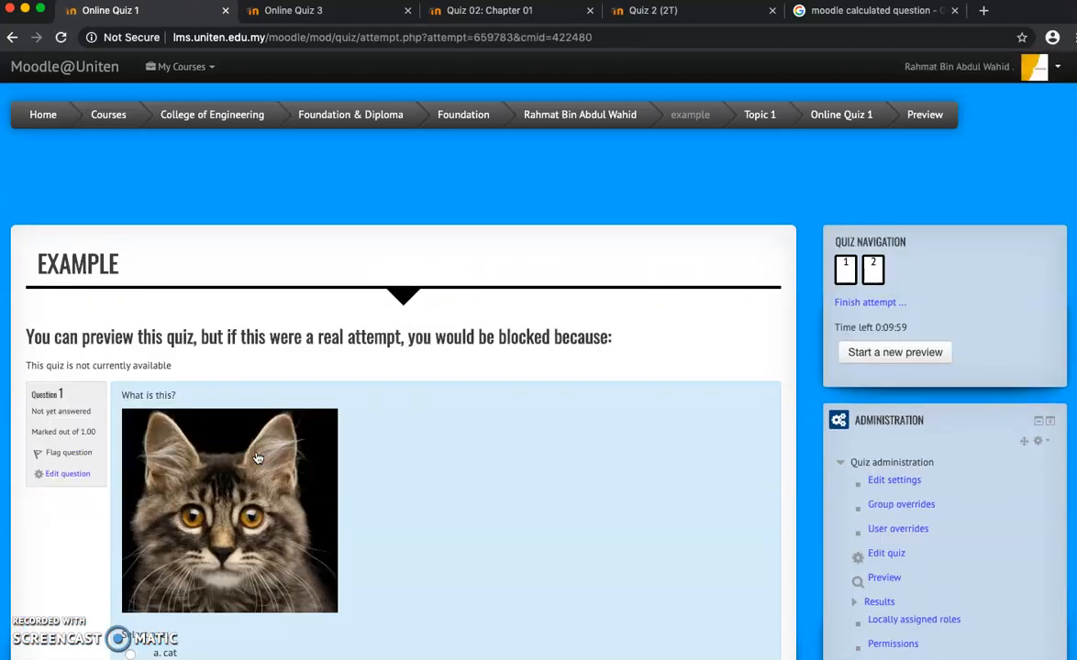
Step: Answer question 1 with "c. bird" and enter 82.68 as the rectangle area in question 2
{"action": "scroll", "coordinate": [488, 511], "scroll_direction": "down", "scroll_amount": 5}
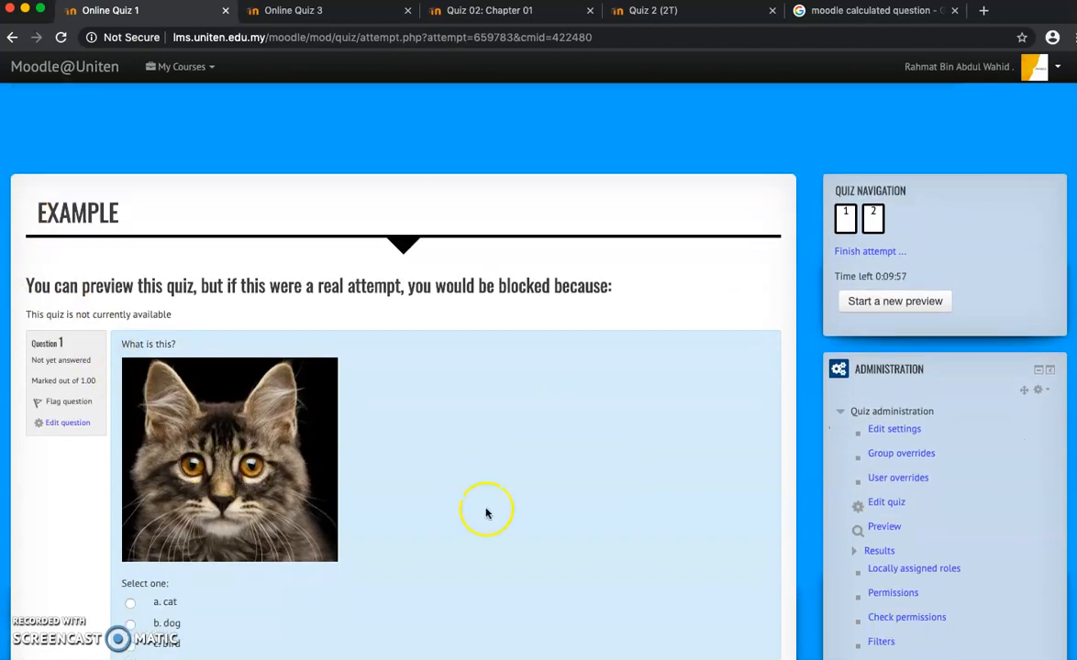
{"action": "scroll", "coordinate": [504, 386], "scroll_direction": "up", "scroll_amount": 3}
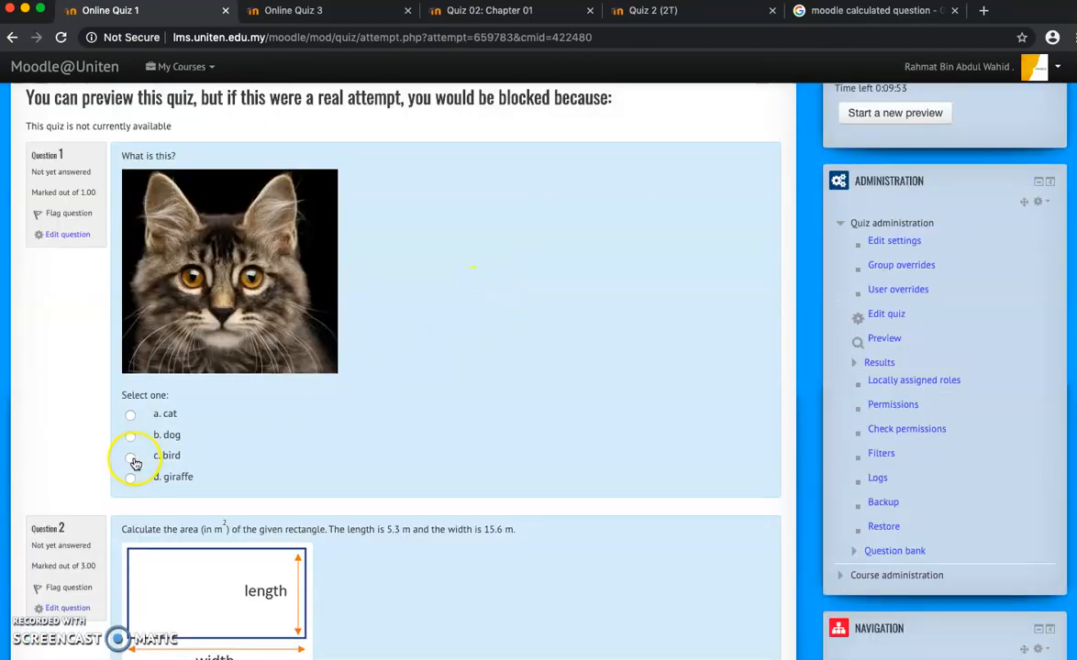
{"action": "scroll", "coordinate": [275, 474], "scroll_direction": "down", "scroll_amount": 1}
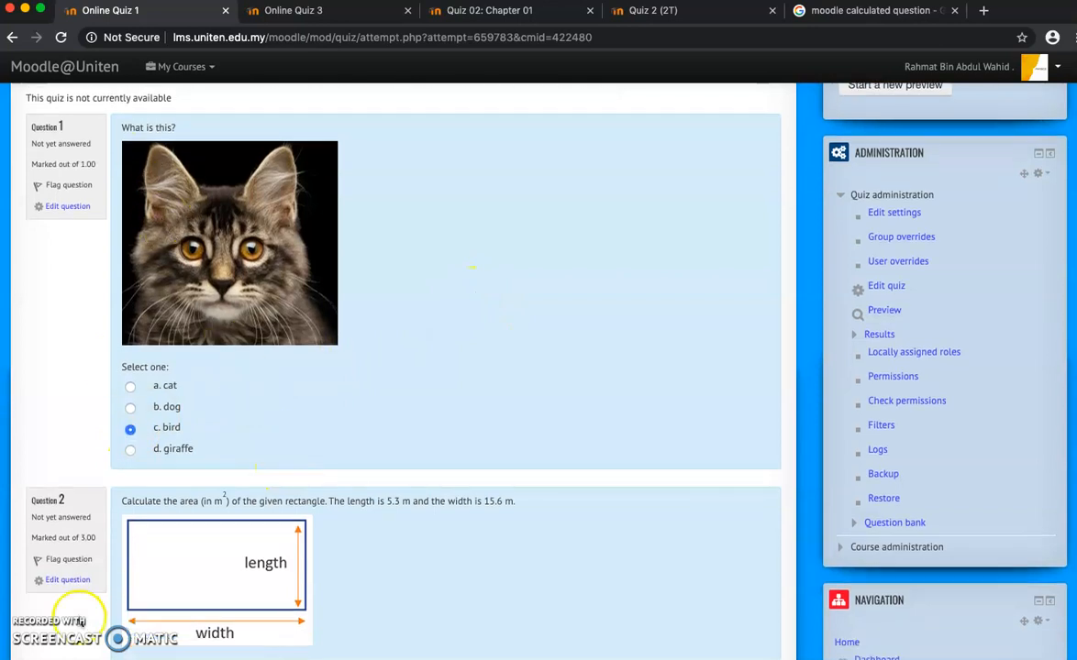
{"action": "scroll", "coordinate": [147, 432], "scroll_direction": "down", "scroll_amount": 2}
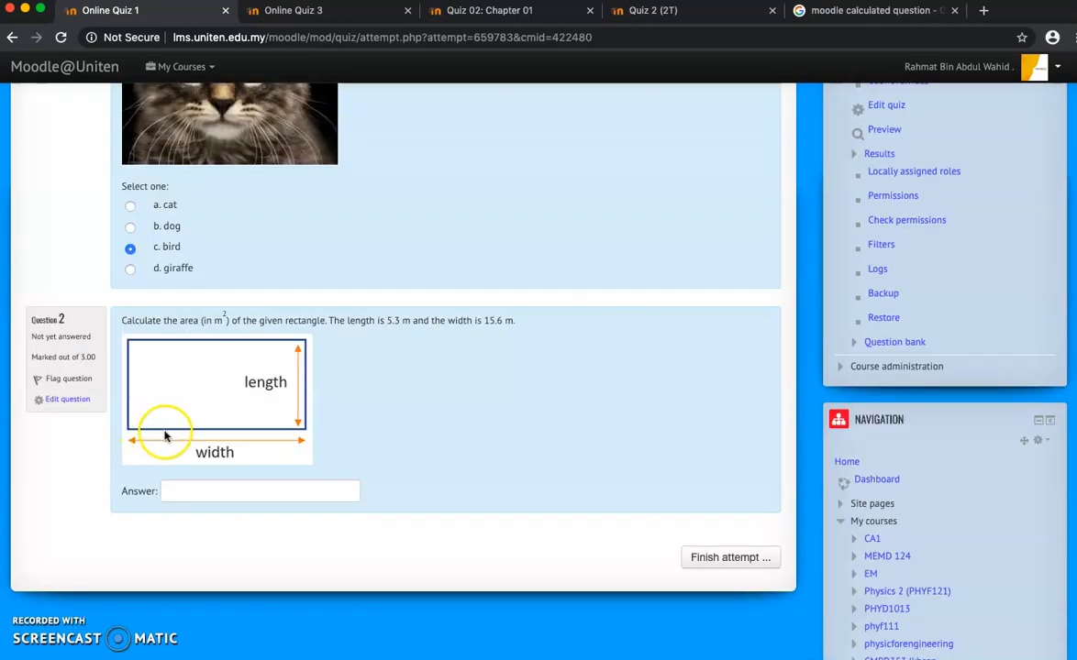
{"action": "left_click", "coordinate": [211, 489]}
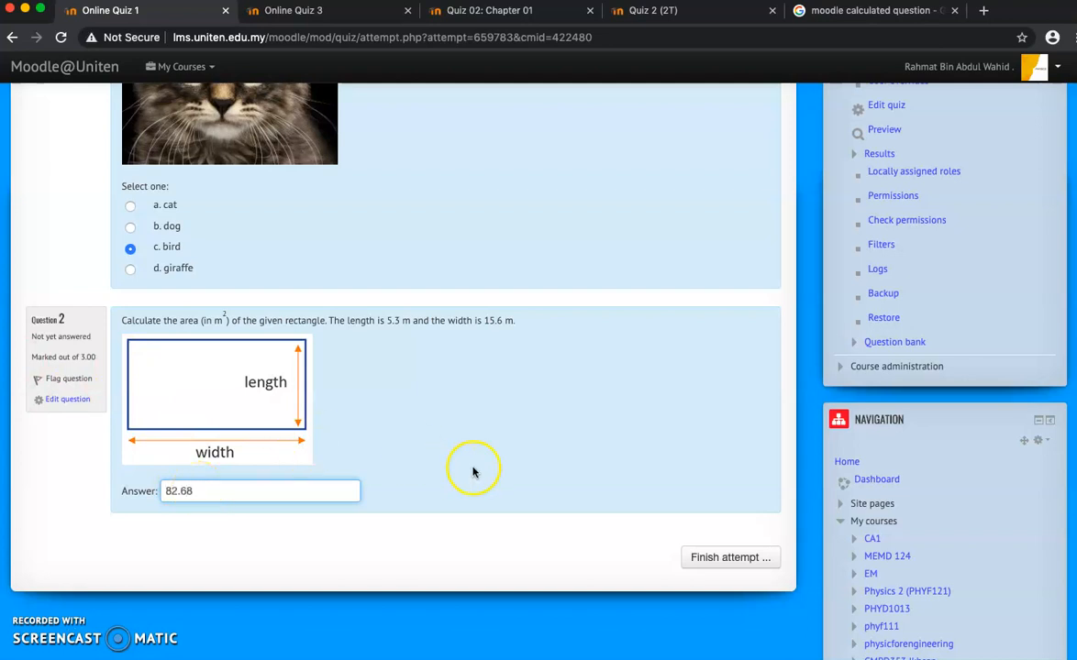
Step: Finish the preview attempt of Online Quiz 1, submit all answers and confirm the submission
{"action": "left_click", "coordinate": [734, 558]}
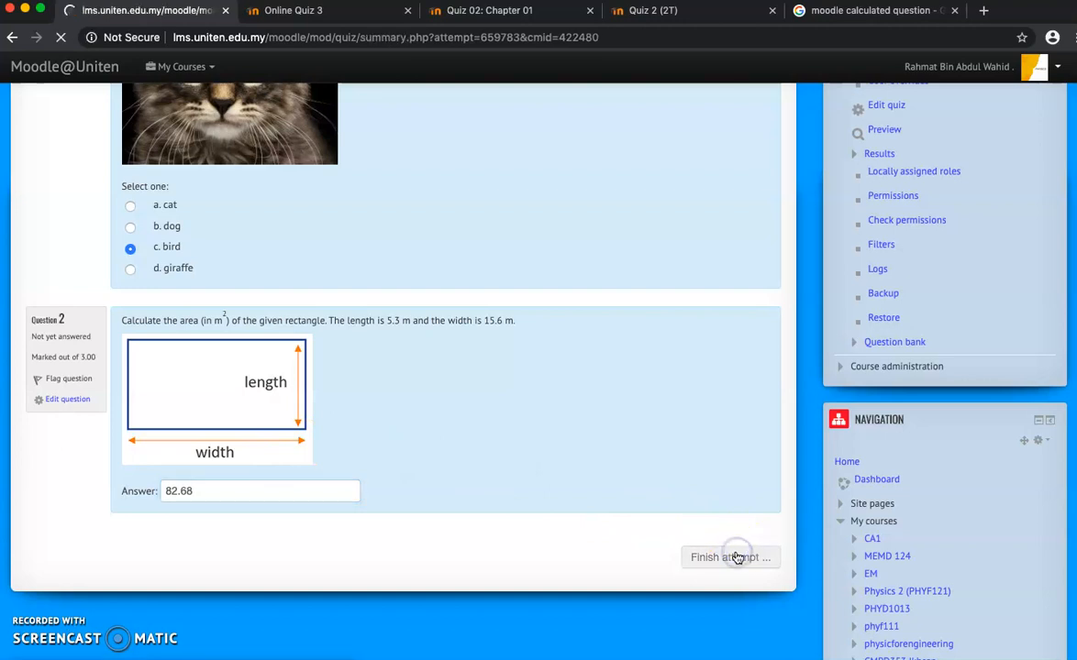
{"action": "left_click", "coordinate": [409, 632]}
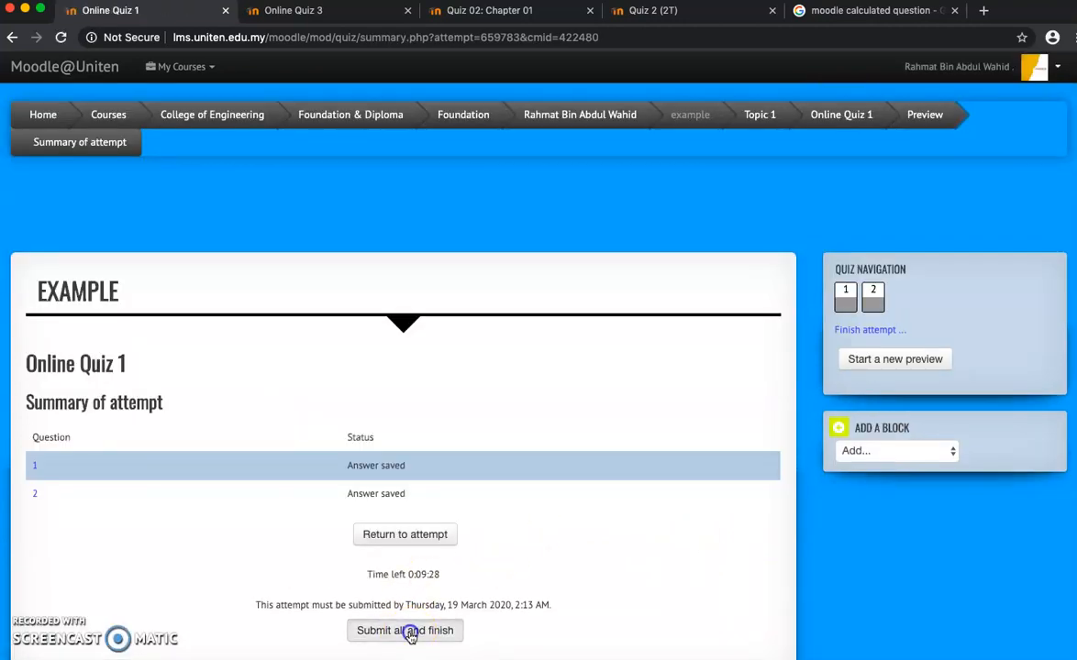
{"action": "left_click", "coordinate": [509, 448]}
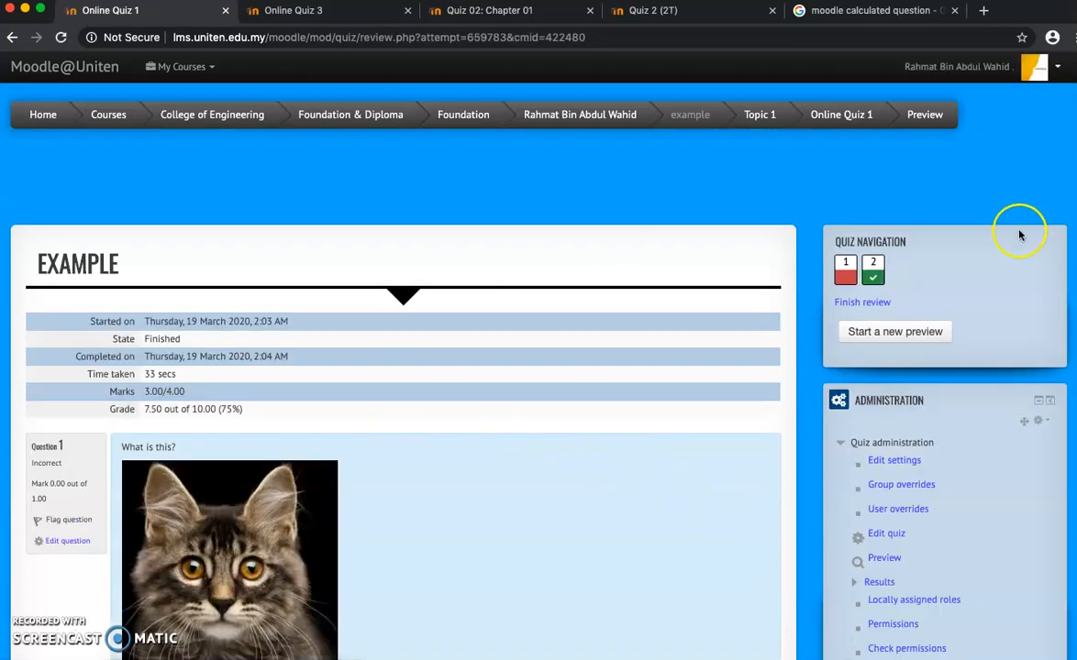
Step: Examine the attempt review, checking the grade and percentage and the marking and feedback for questions 1 and 2
{"action": "left_click", "coordinate": [158, 409]}
{"action": "left_click_drag", "start_coordinate": [162, 409], "coordinate": [150, 406]}
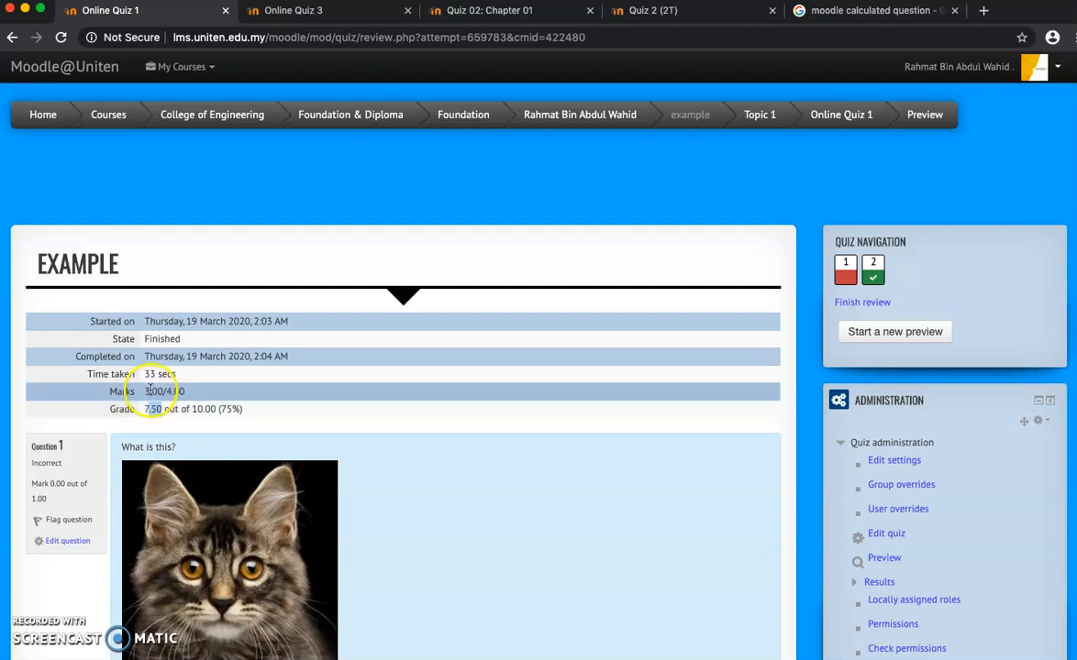
{"action": "left_click", "coordinate": [148, 409]}
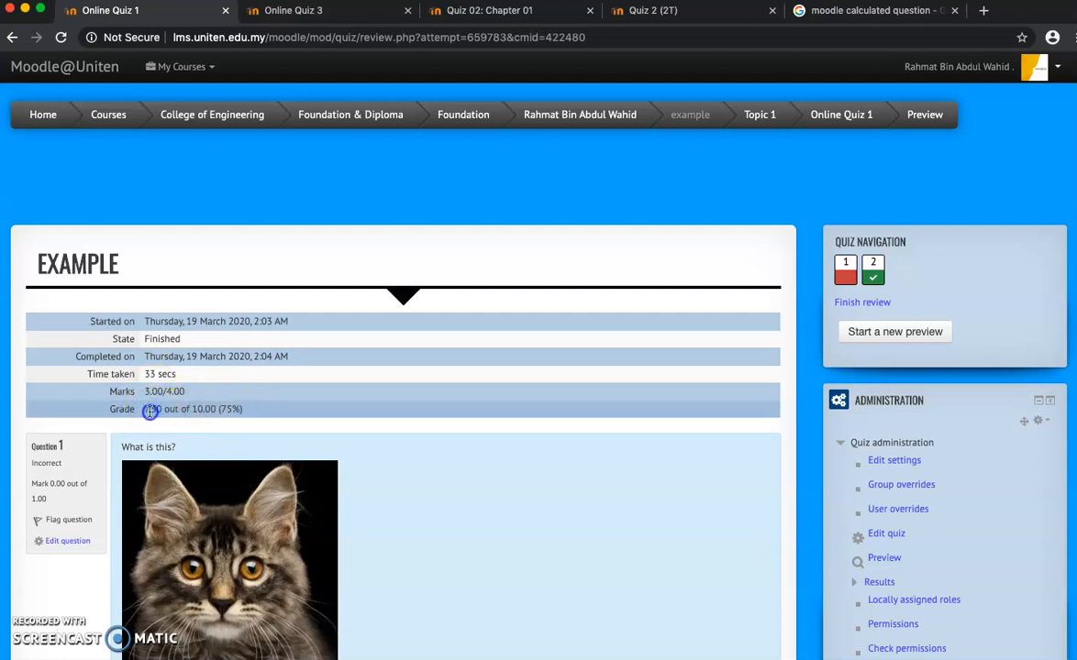
{"action": "left_click", "coordinate": [266, 413]}
{"action": "scroll", "coordinate": [268, 417], "scroll_direction": "down", "scroll_amount": 4}
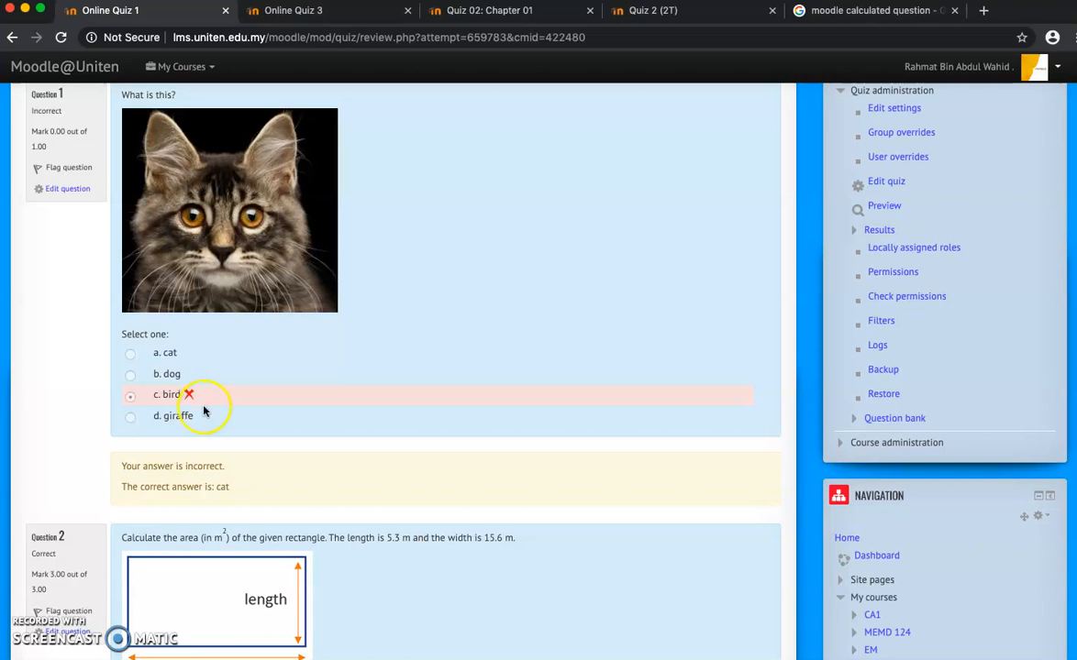
{"action": "scroll", "coordinate": [203, 410], "scroll_direction": "up", "scroll_amount": 1}
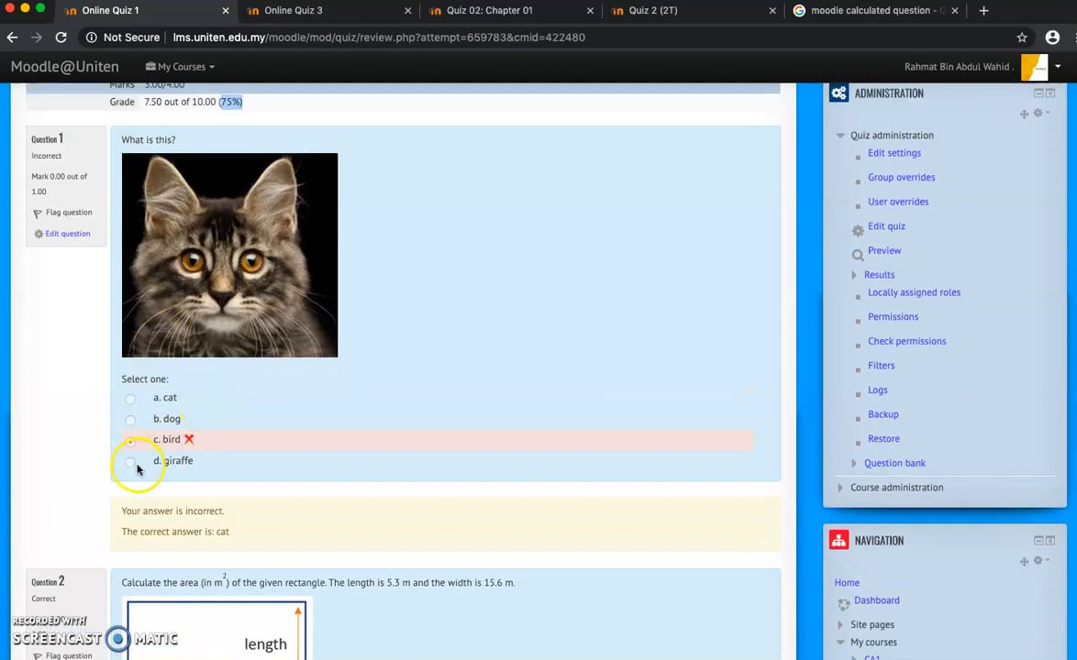
{"action": "scroll", "coordinate": [139, 467], "scroll_direction": "down", "scroll_amount": 5}
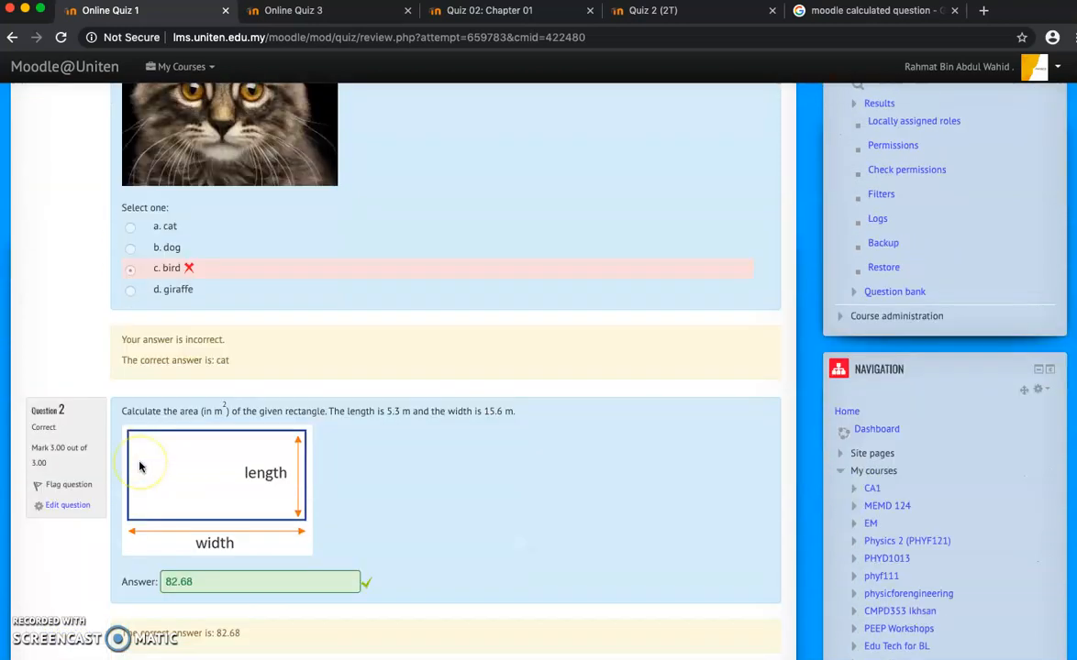